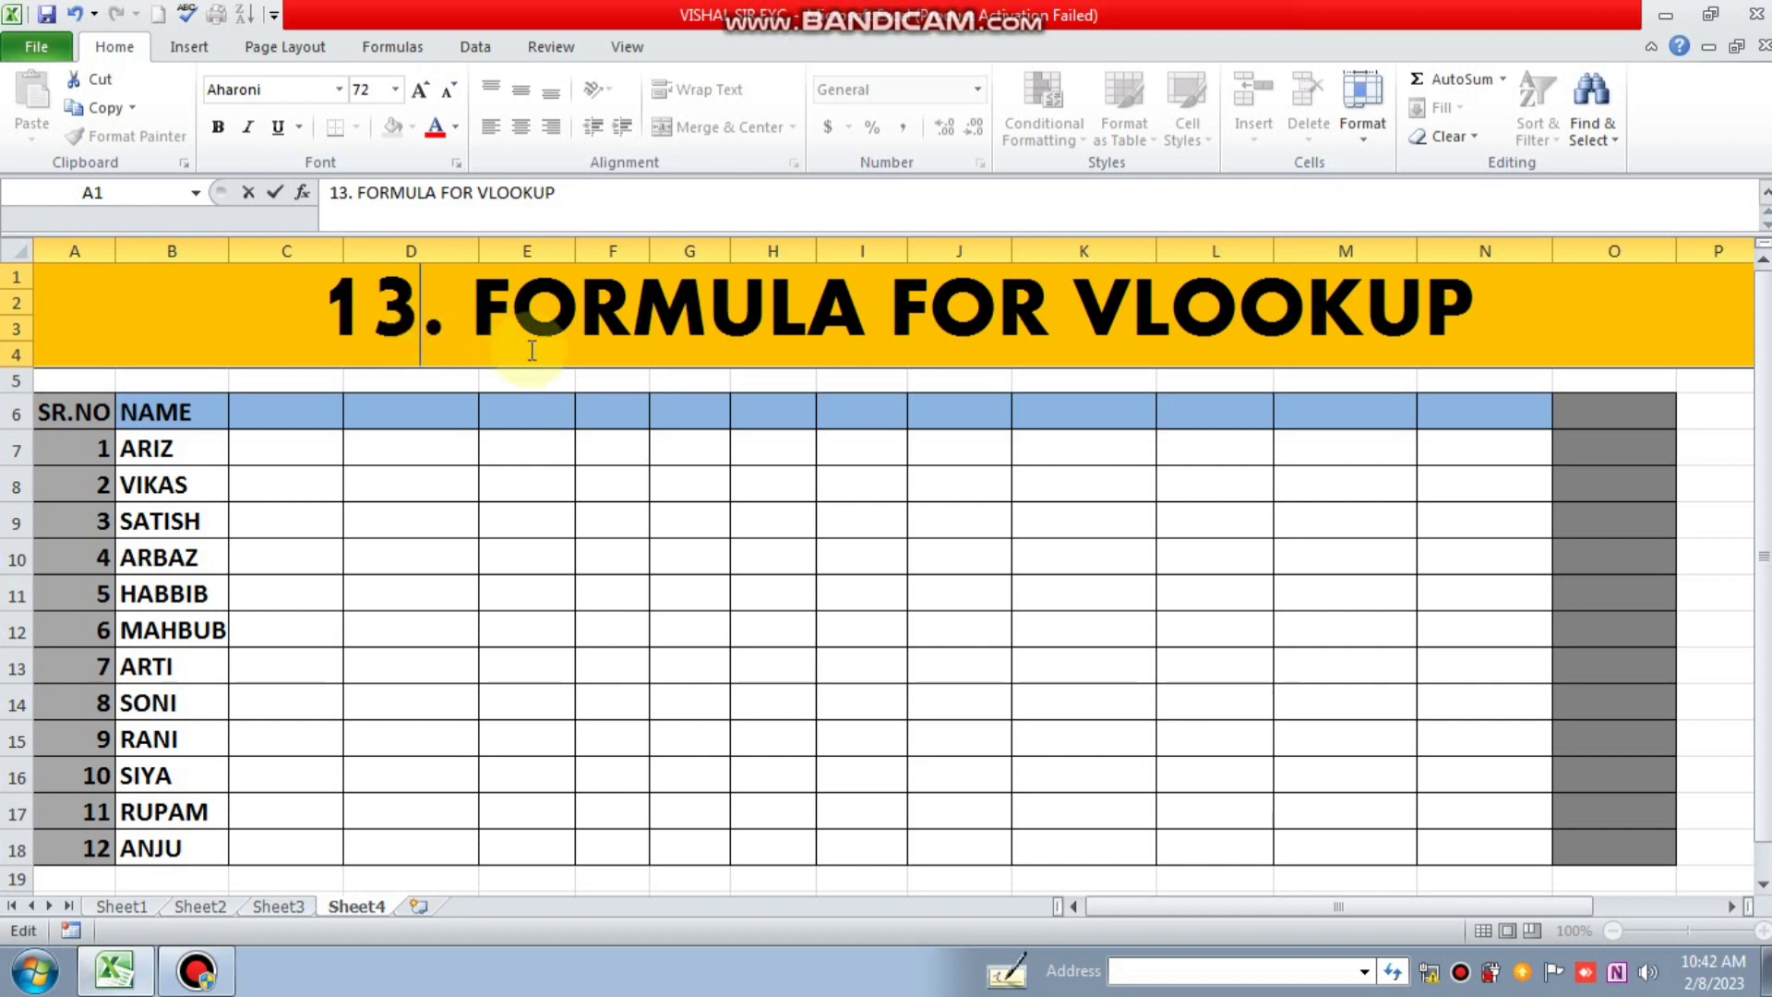
Clear the serial numbers from cells A7 to A18 in the SR.NO column
drag(600, 379, 693, 380)
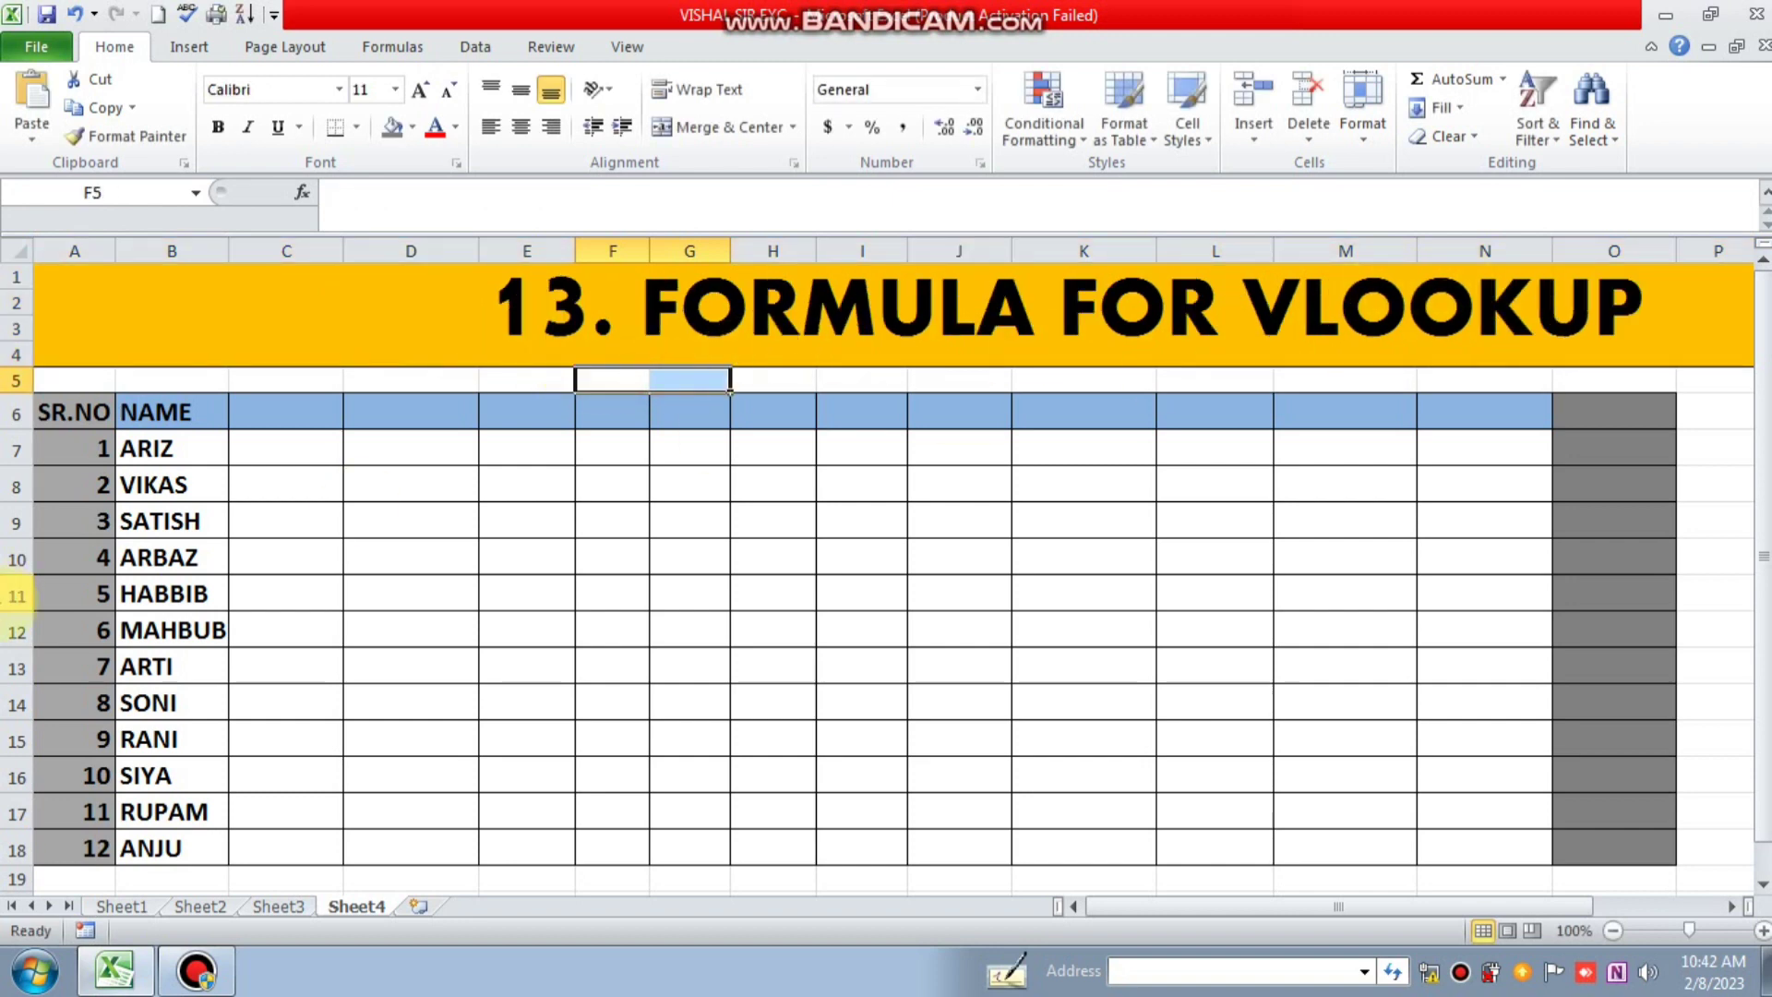
drag(98, 449, 85, 844)
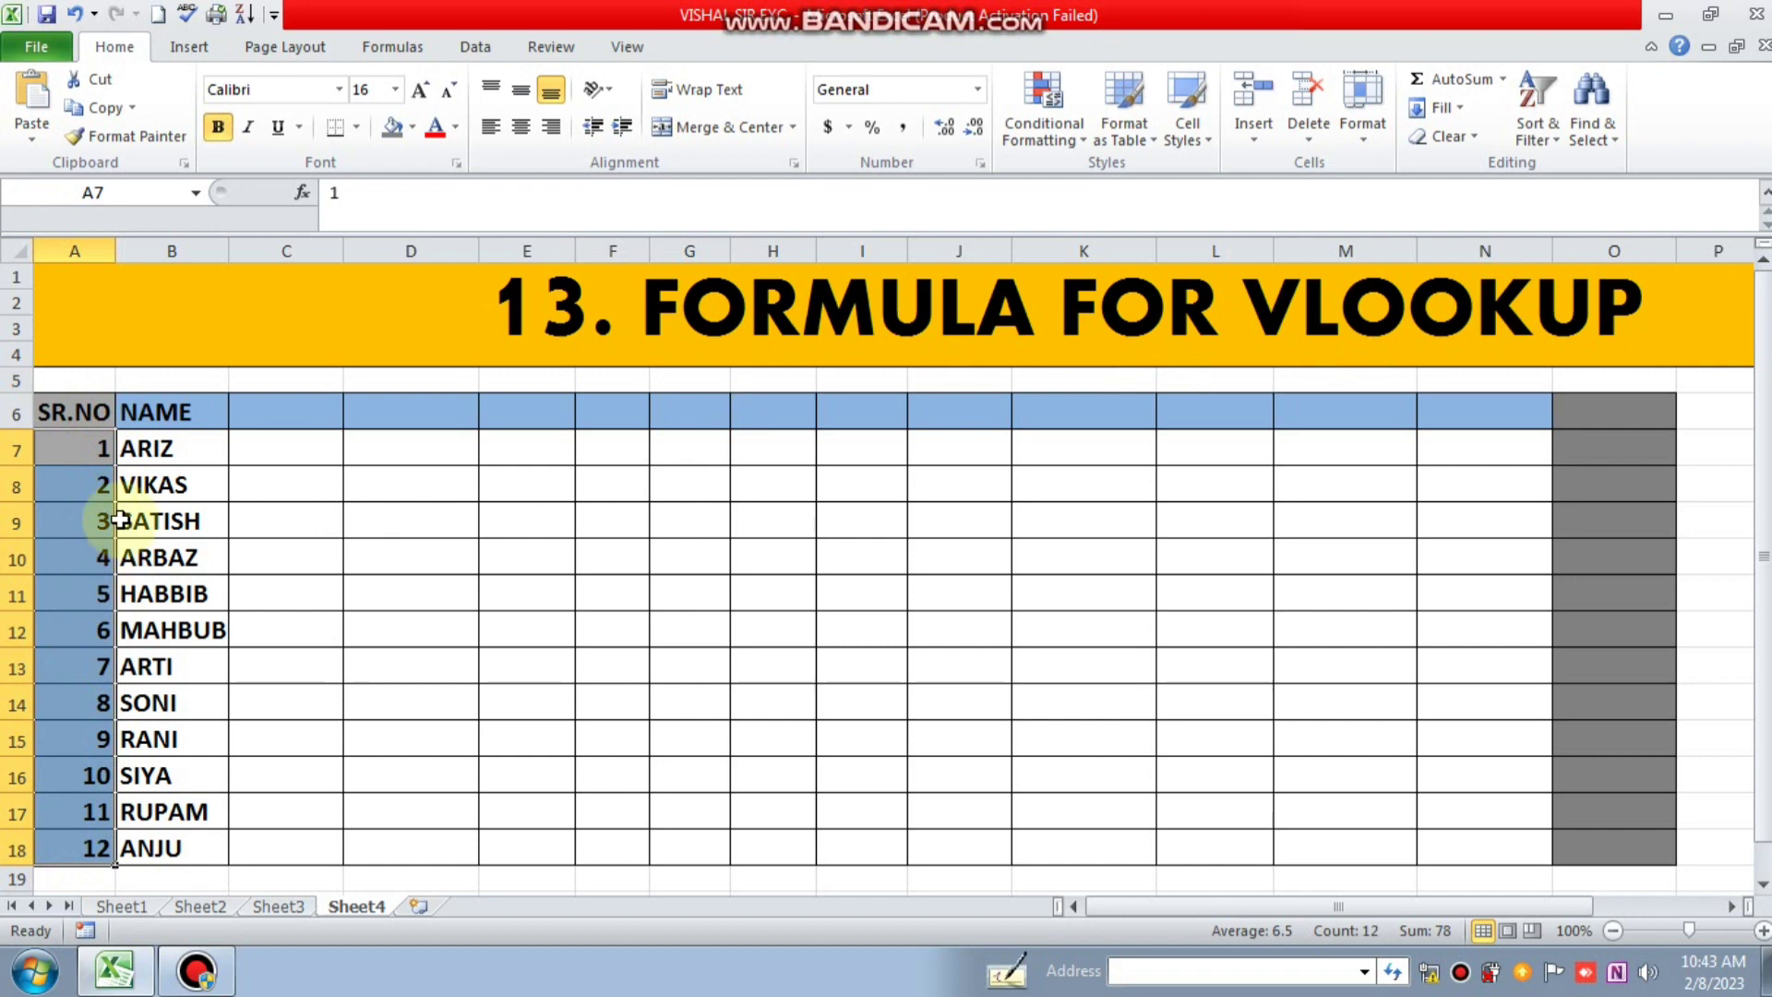
drag(121, 519, 121, 519)
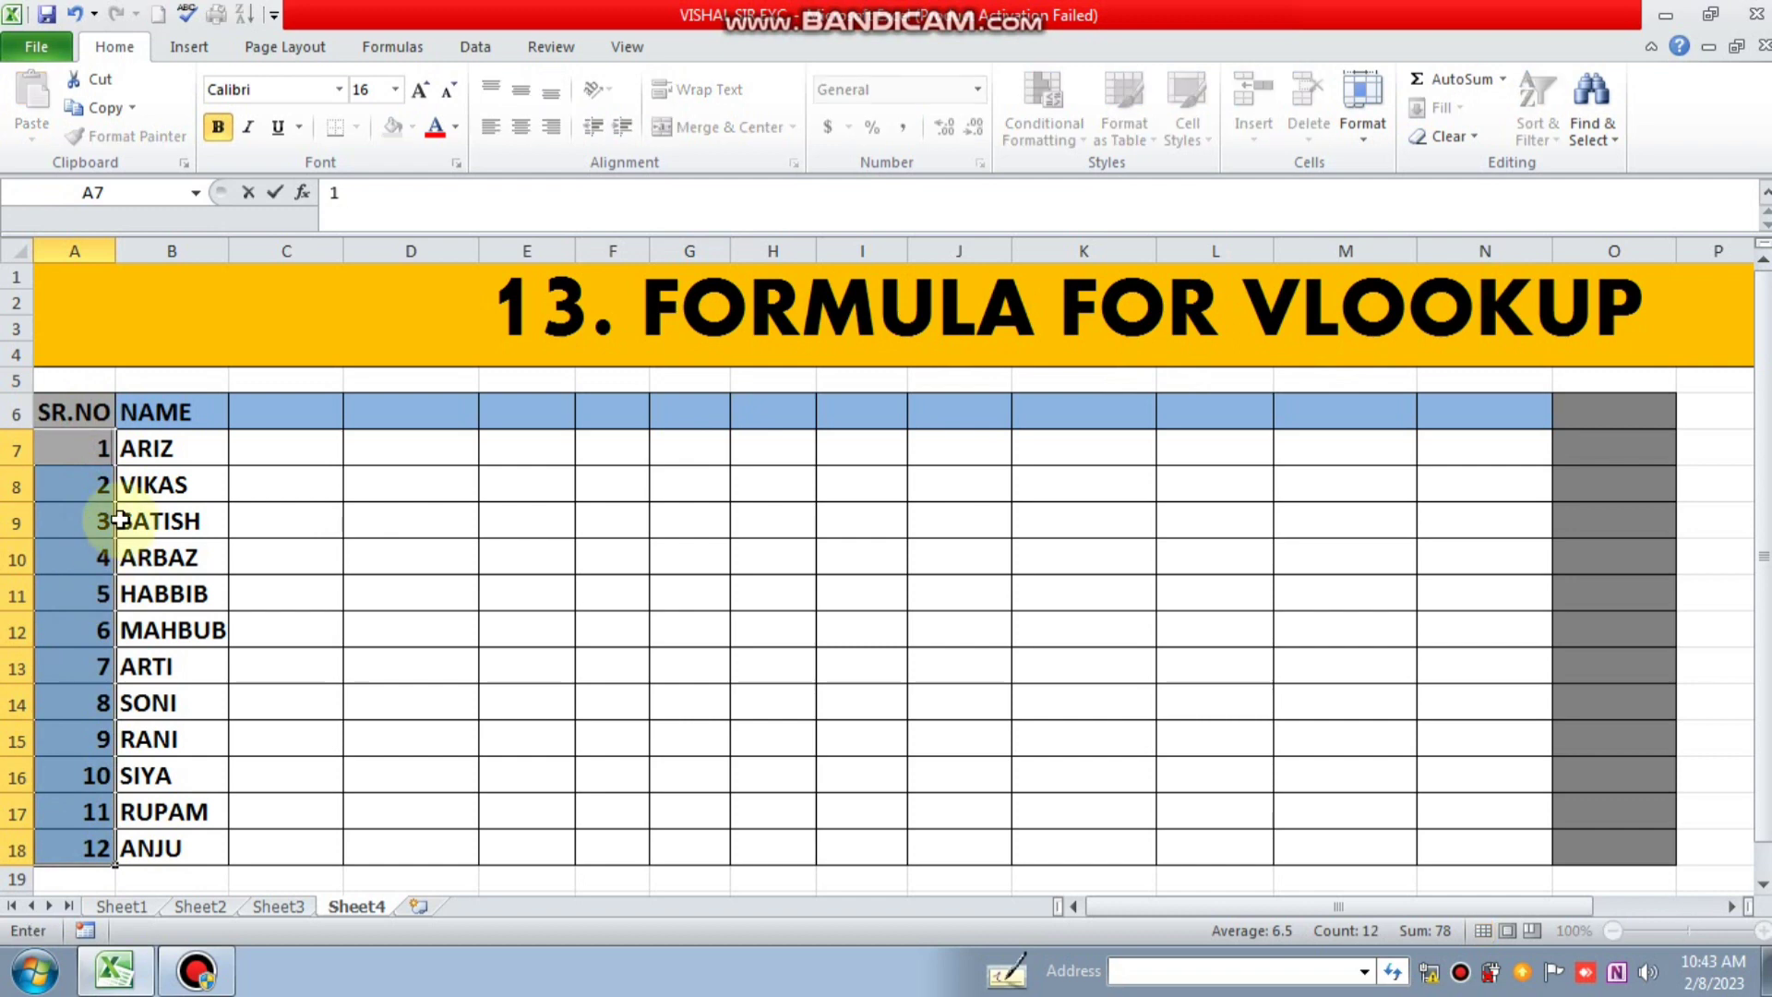
click(40, 285)
click(71, 484)
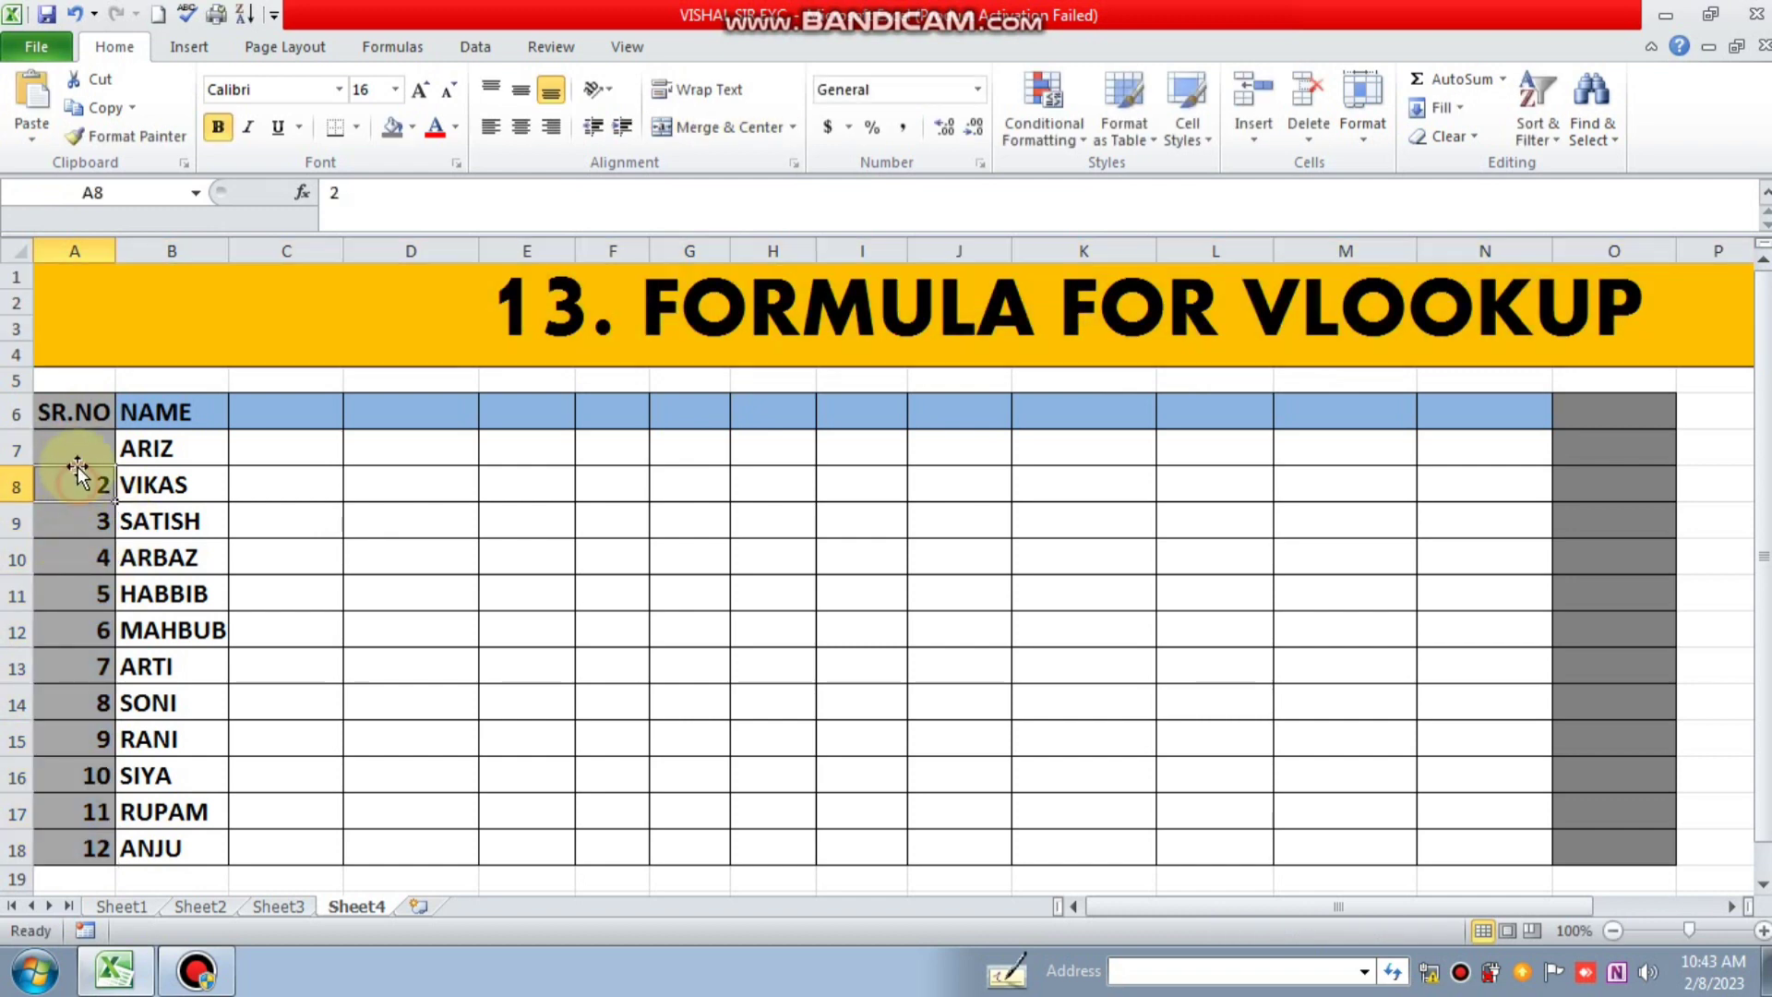
drag(76, 448, 23, 849)
click(19, 848)
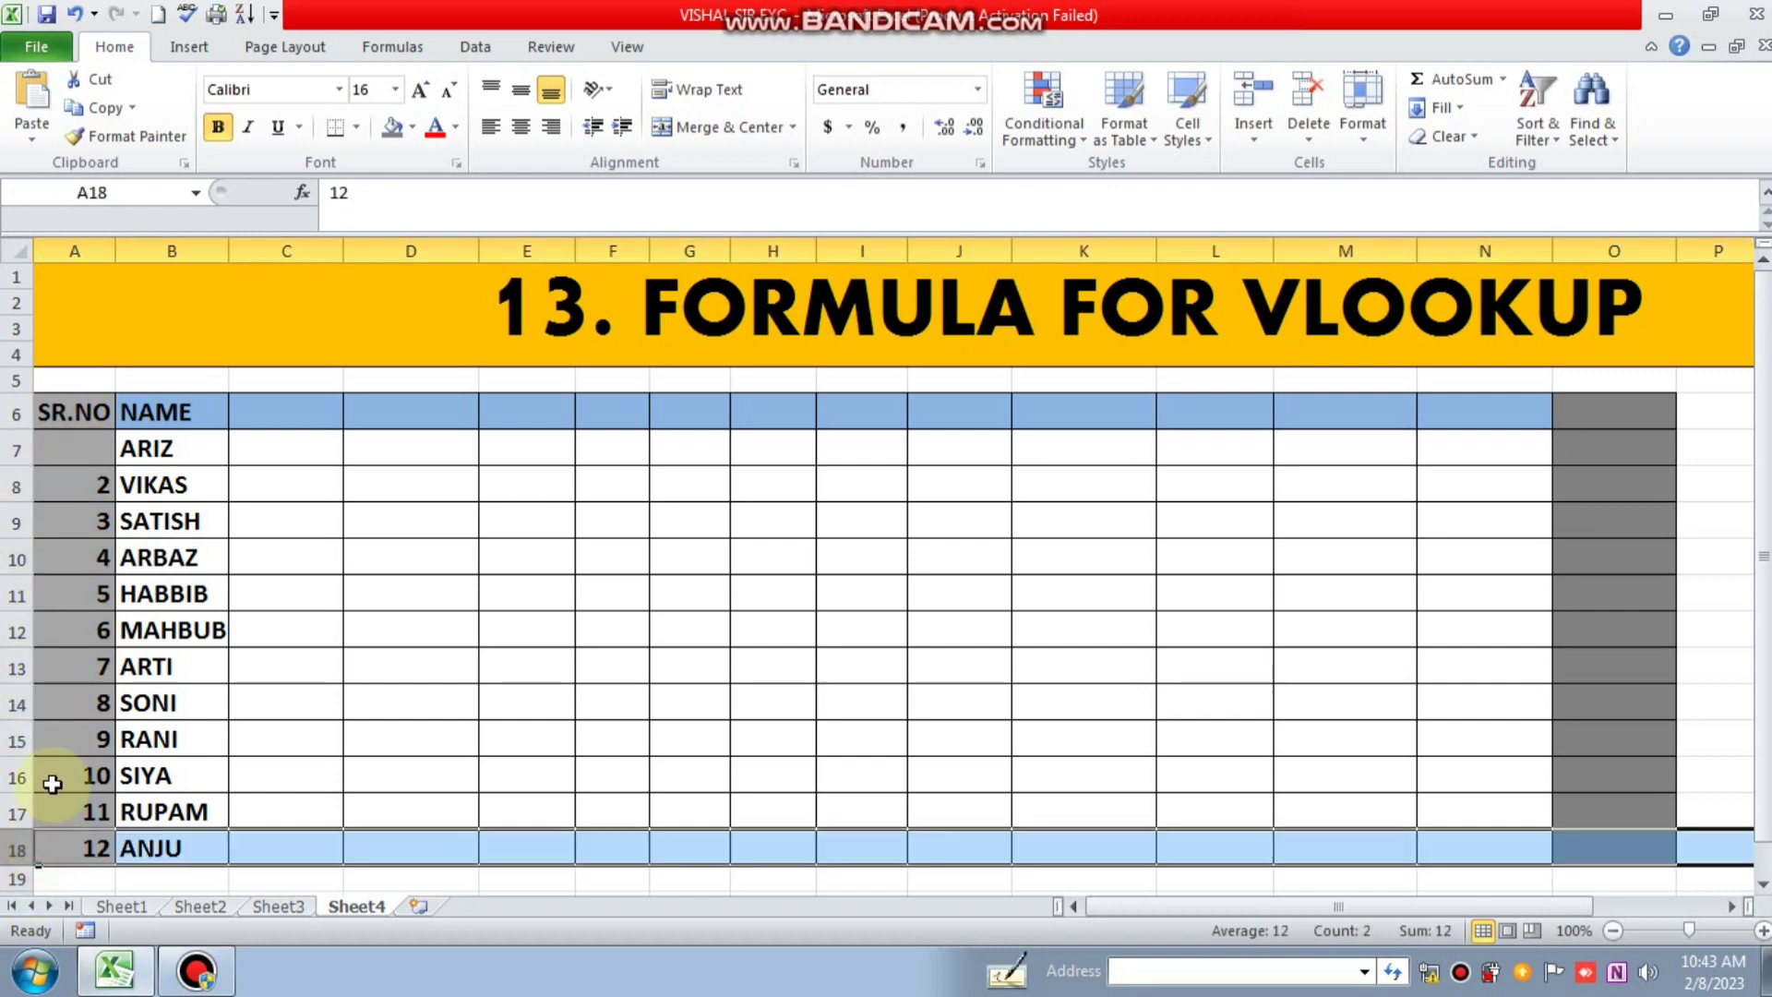
drag(67, 460, 82, 805)
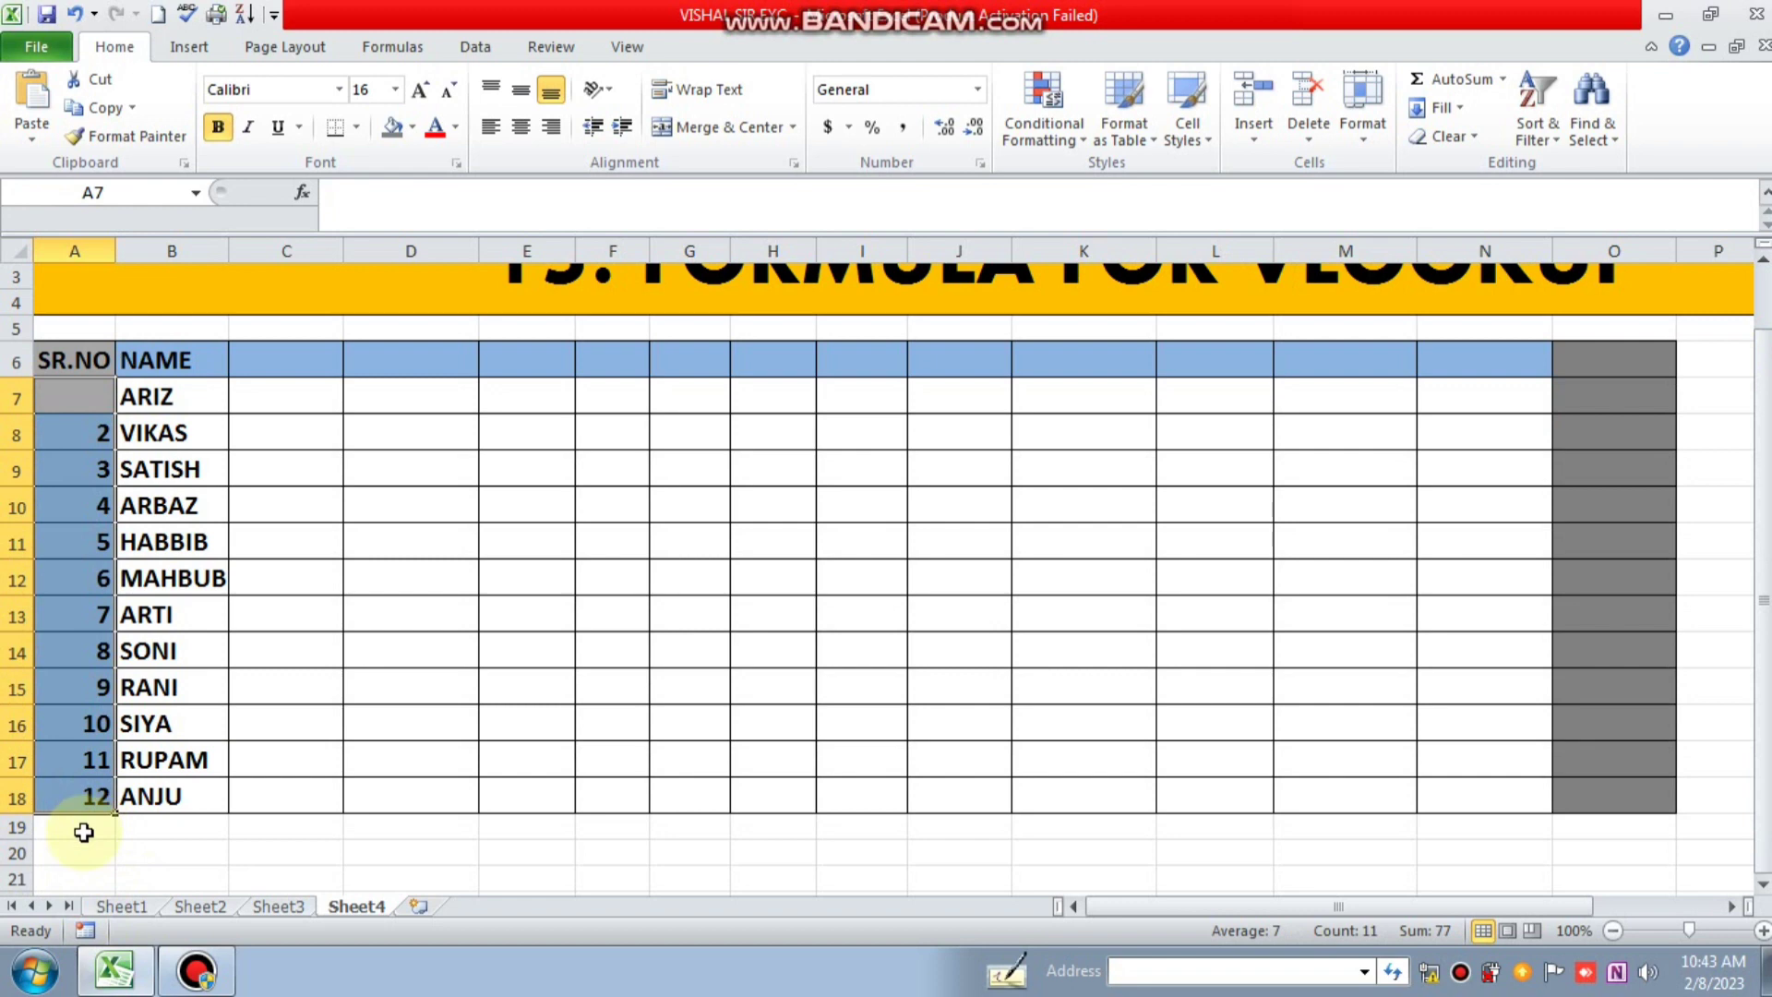
key(Delete)
Enter 1 and 2 in cells A7 and A8 and extend the series through 12 in A18
click(80, 409)
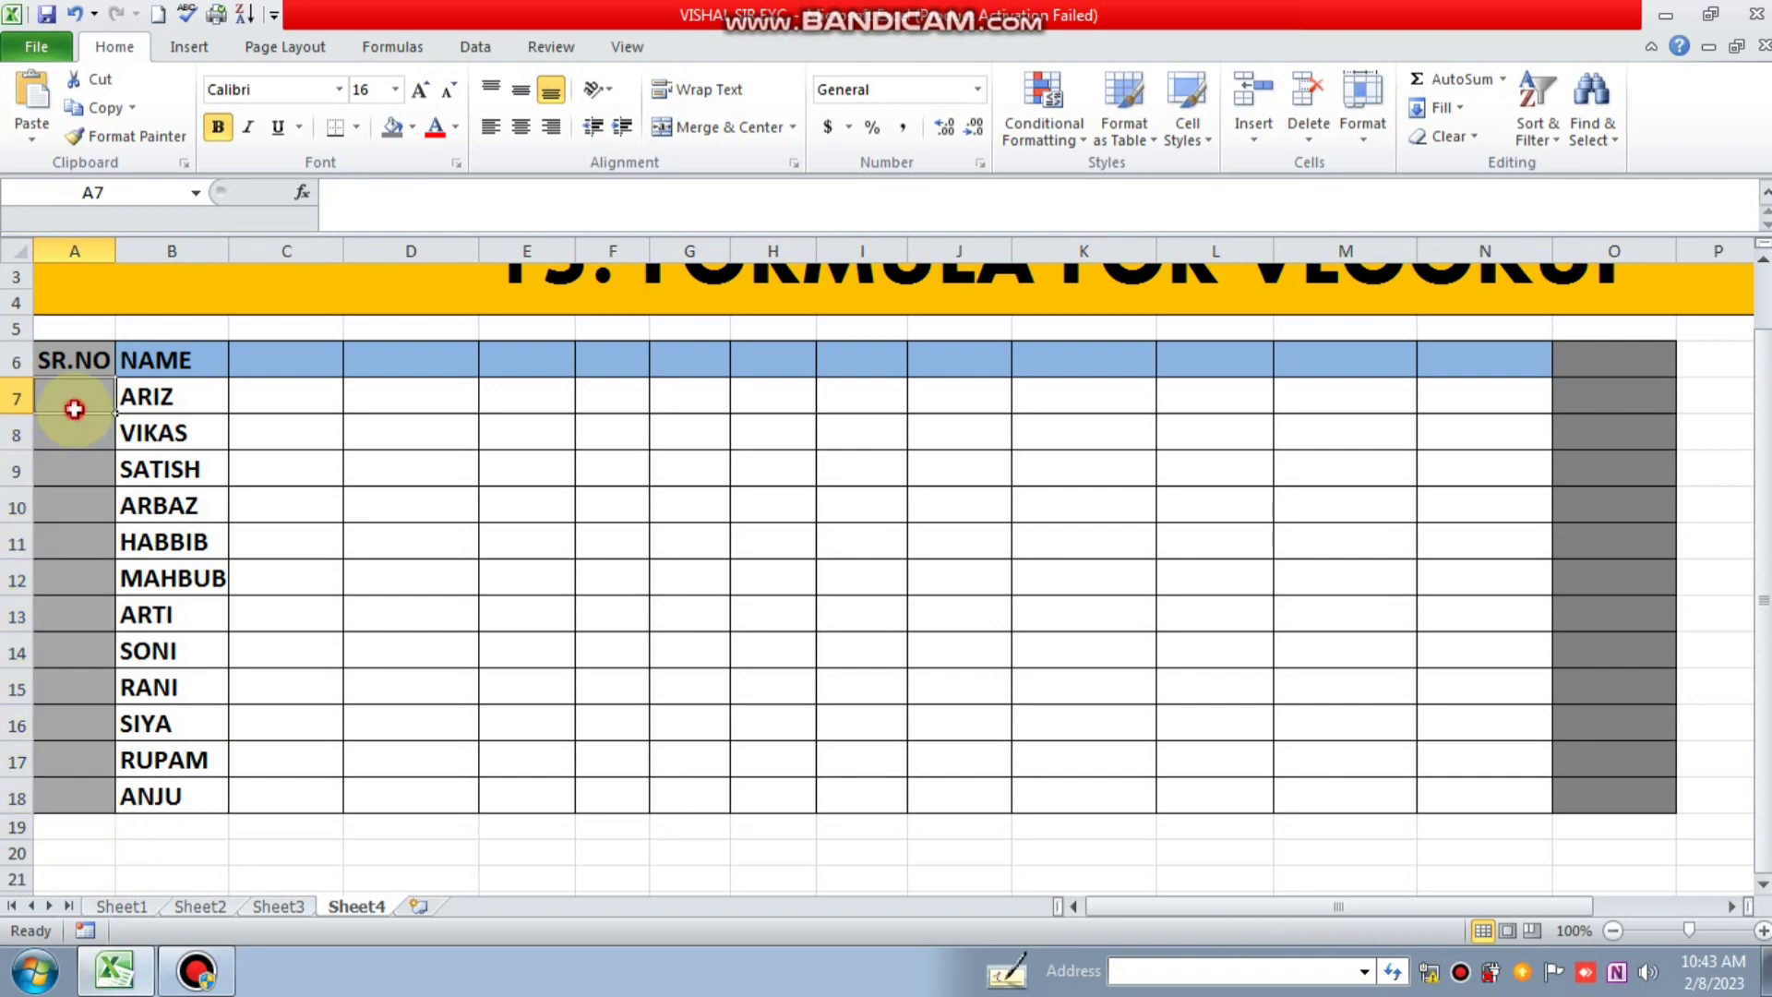
text(1)
key(Return)
text(2)
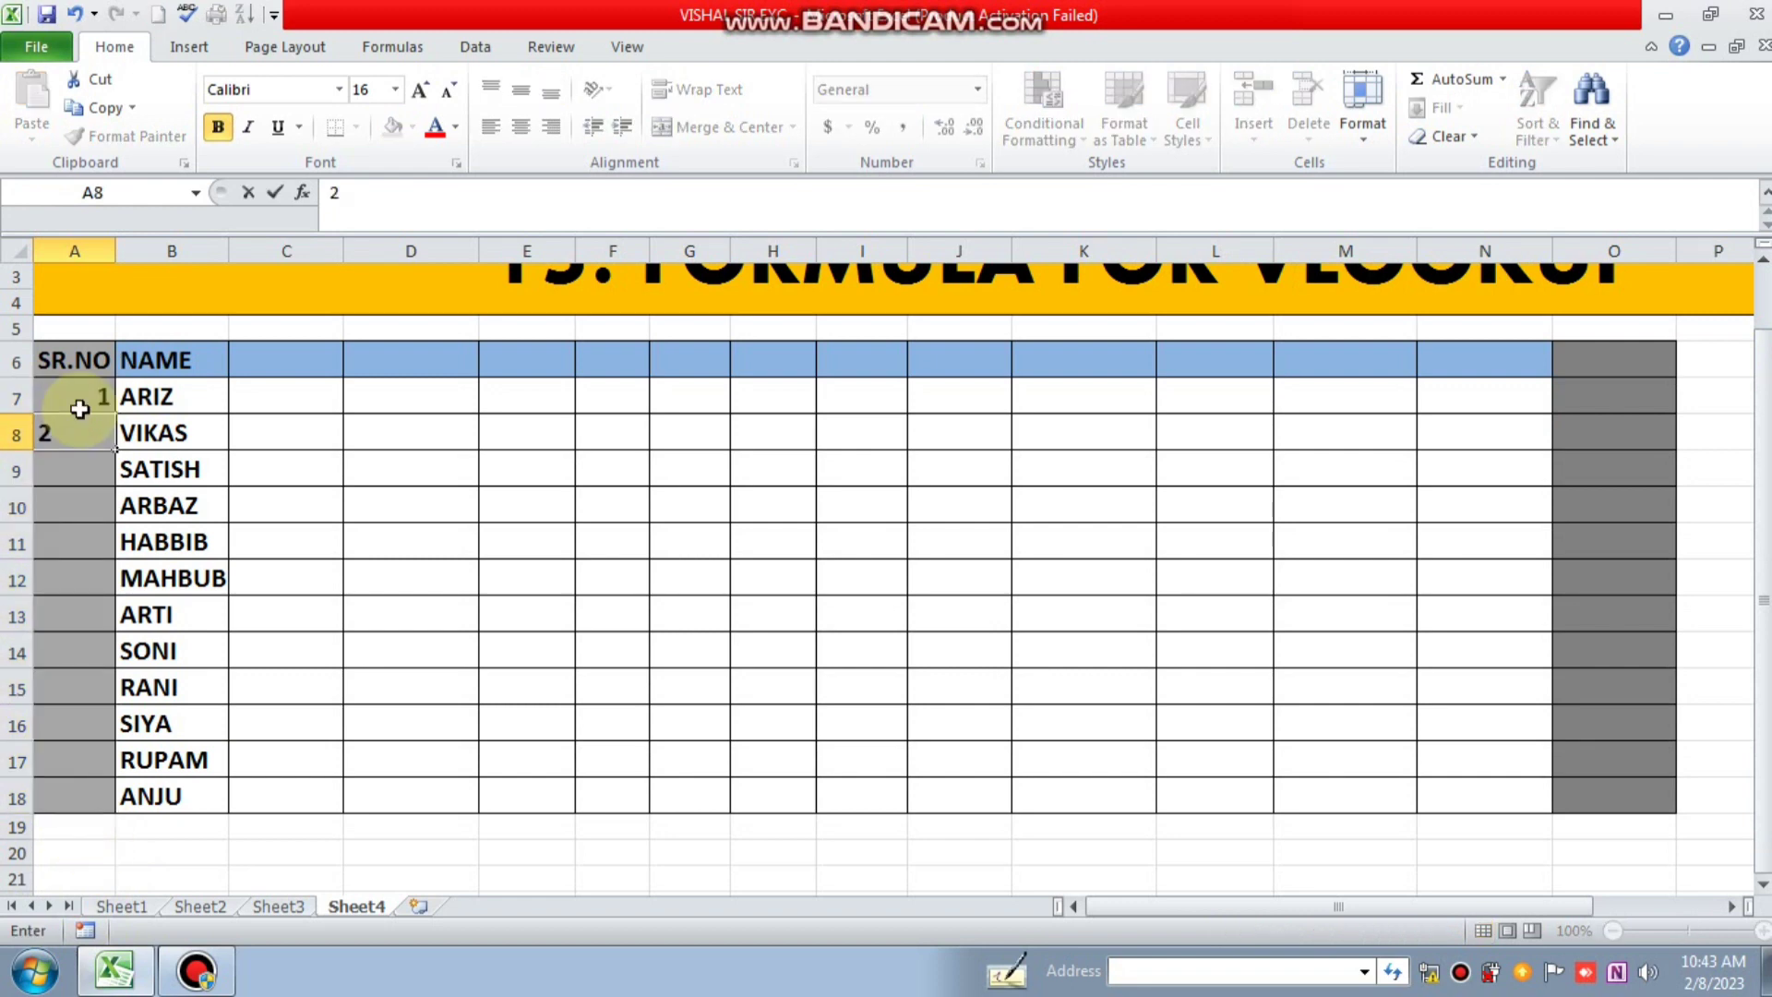
key(Return)
drag(83, 396, 109, 801)
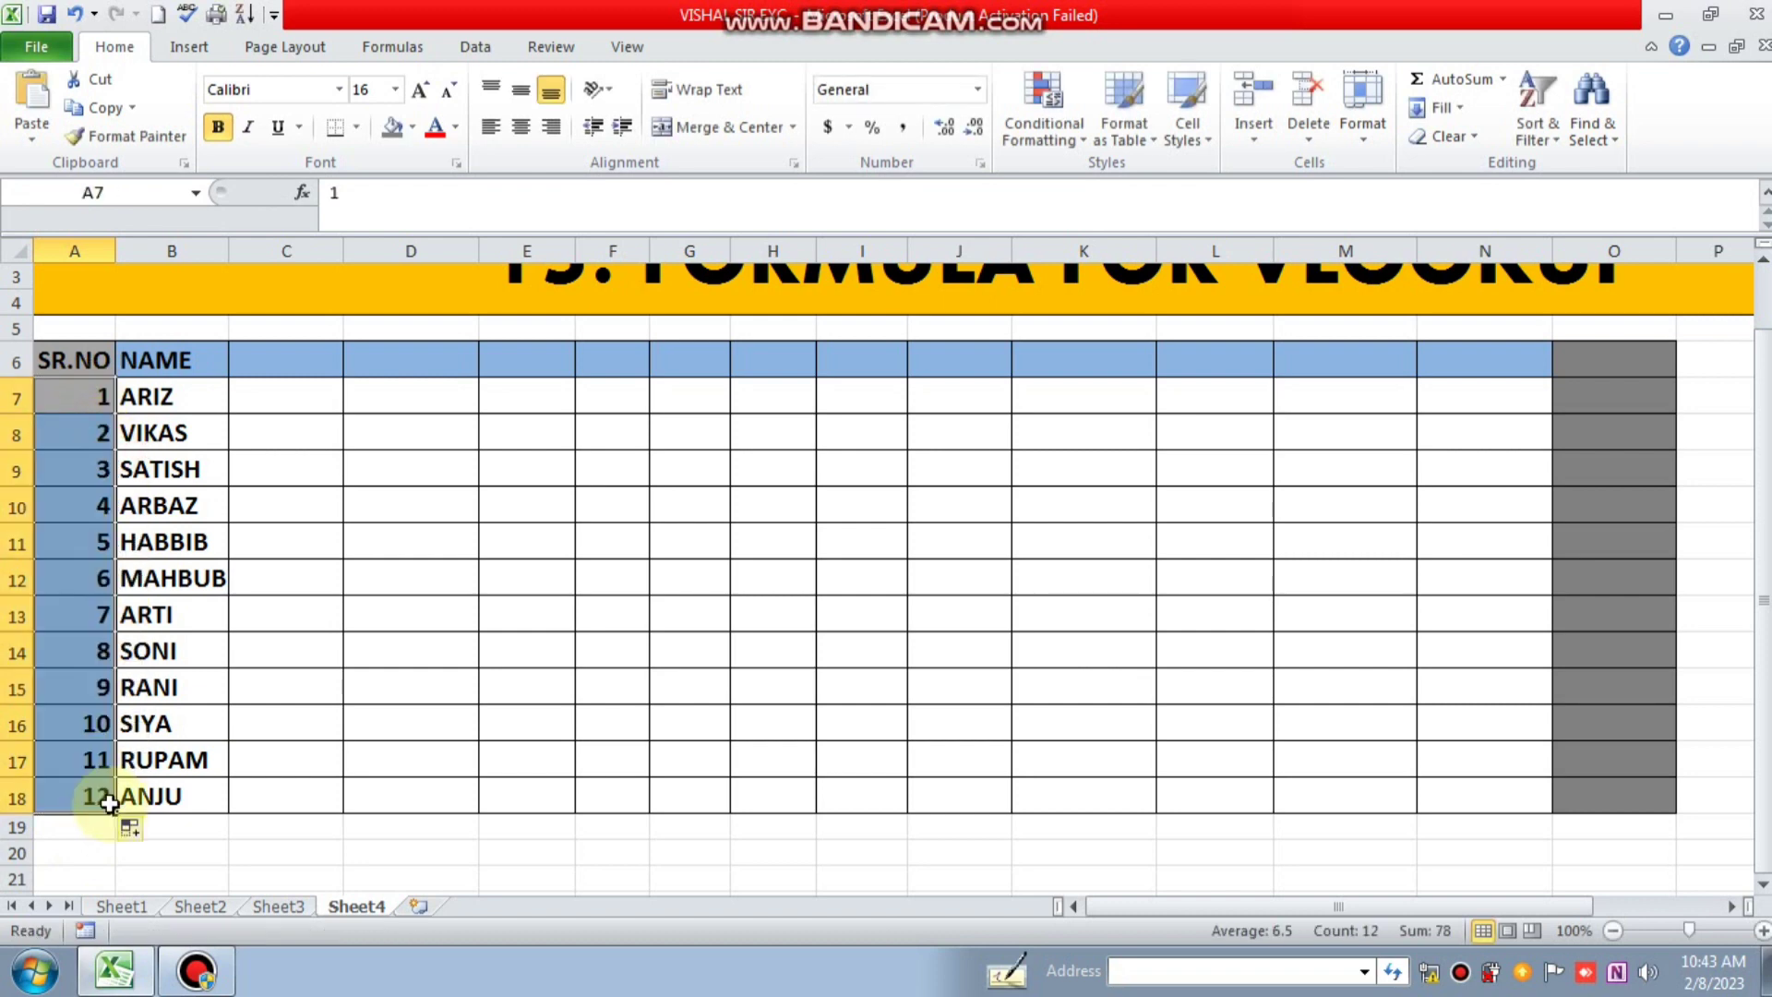
Enter JANUARY as the header in C6 and autofill the months across row 6 to DECEMBER in N6
click(249, 376)
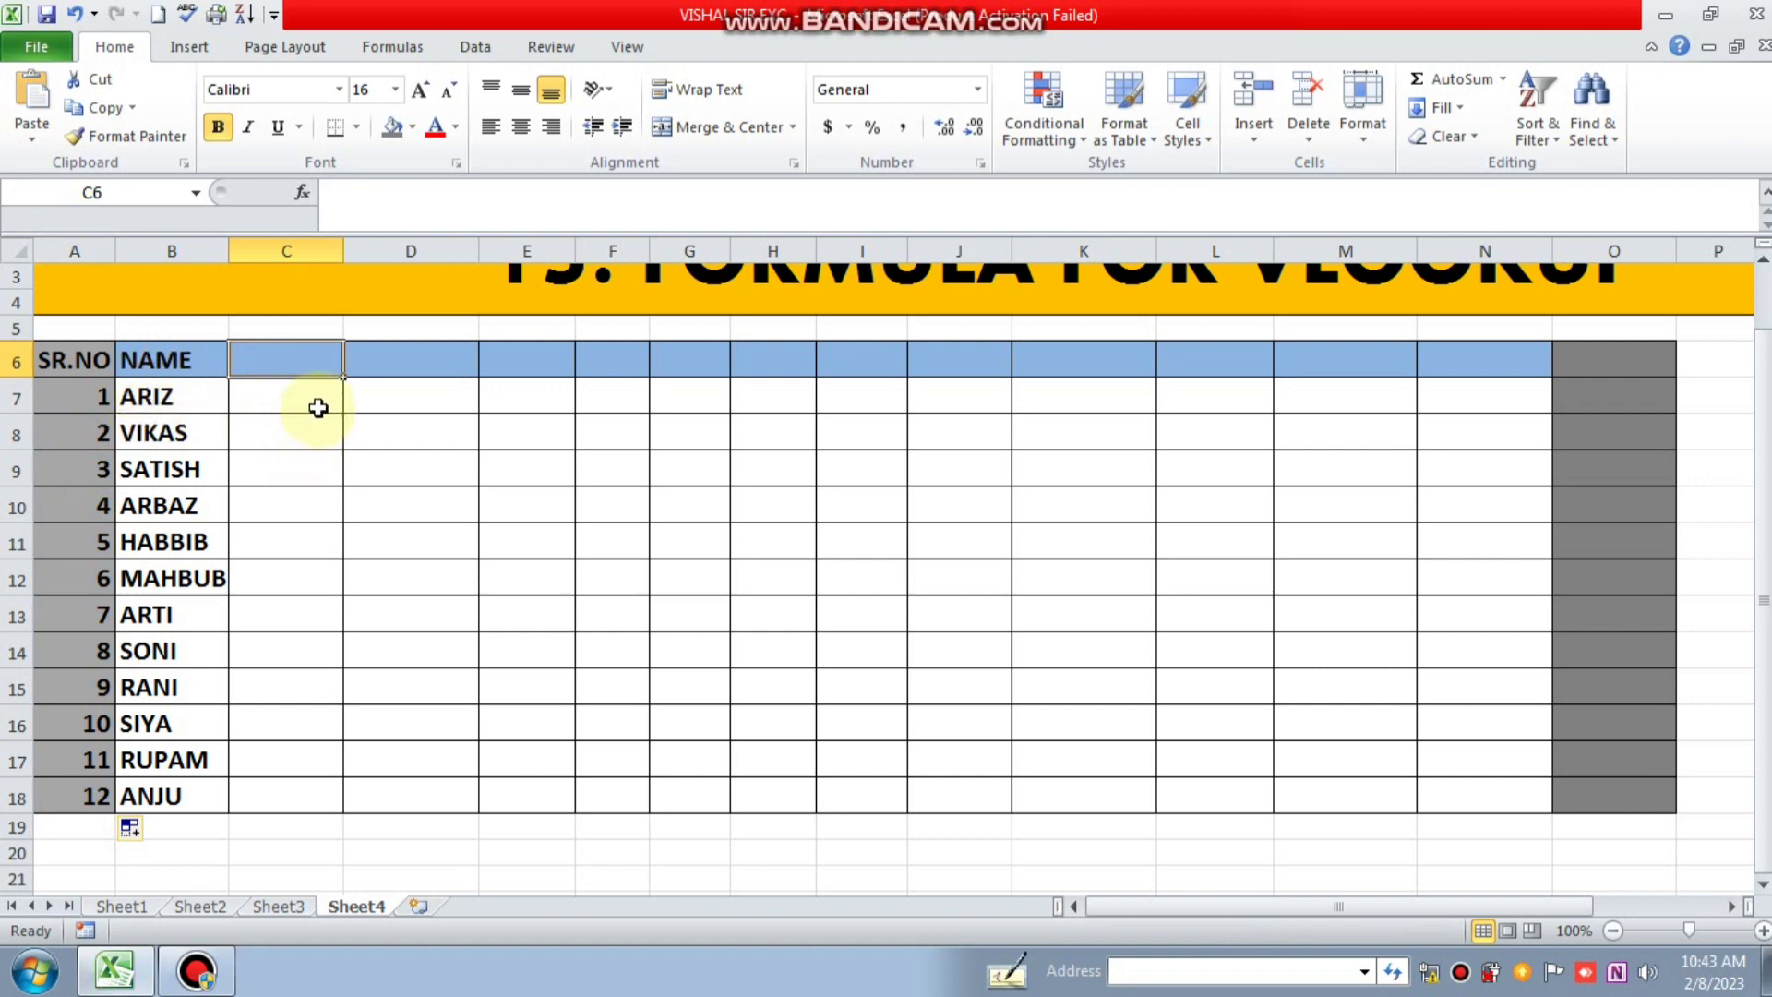
text(JA)
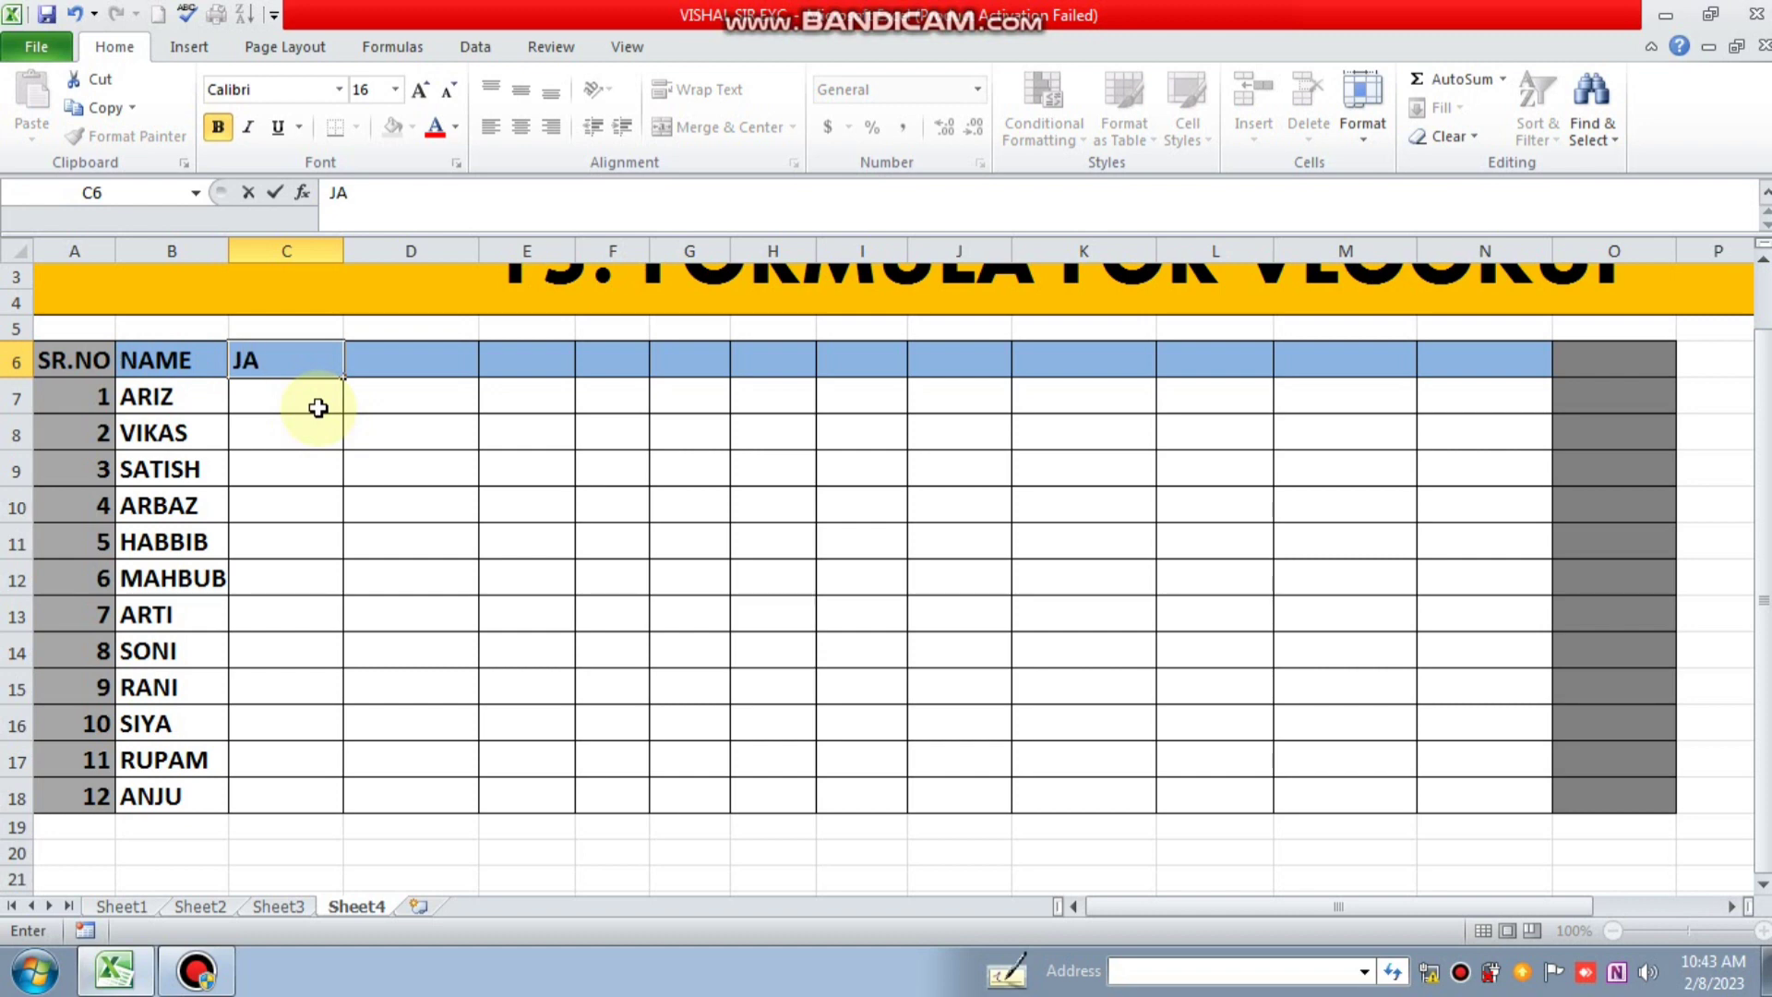
text(NUARY)
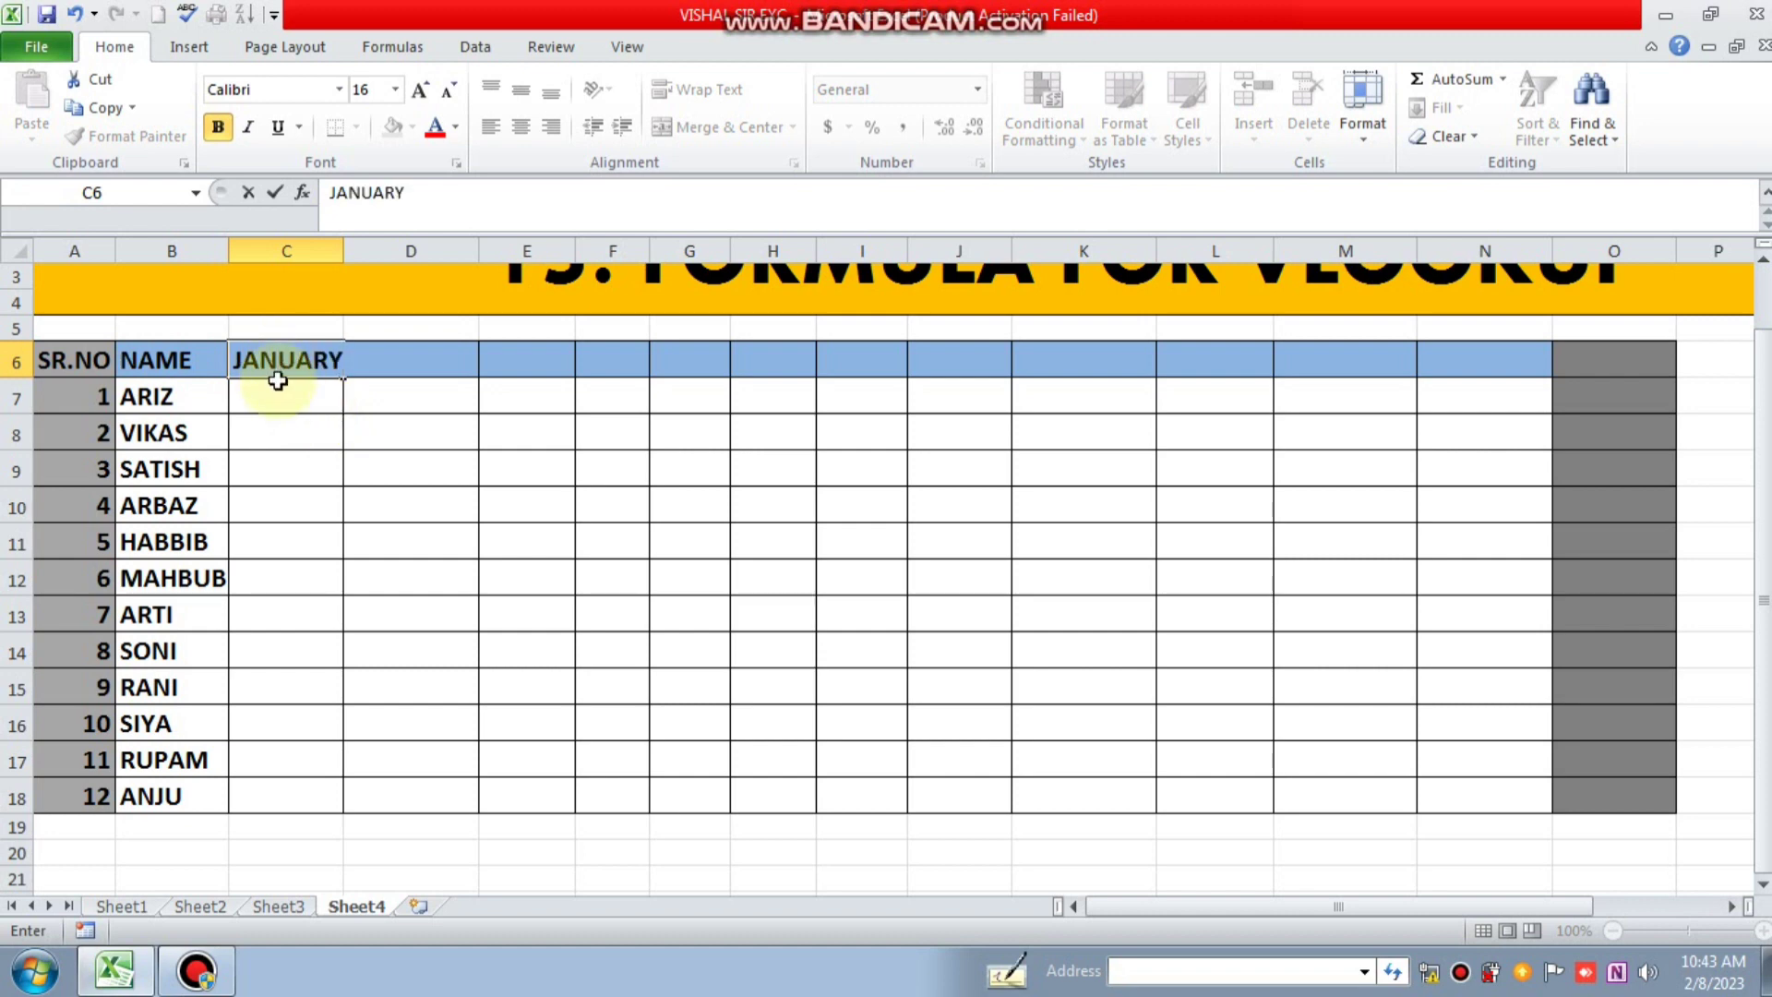
key(Return)
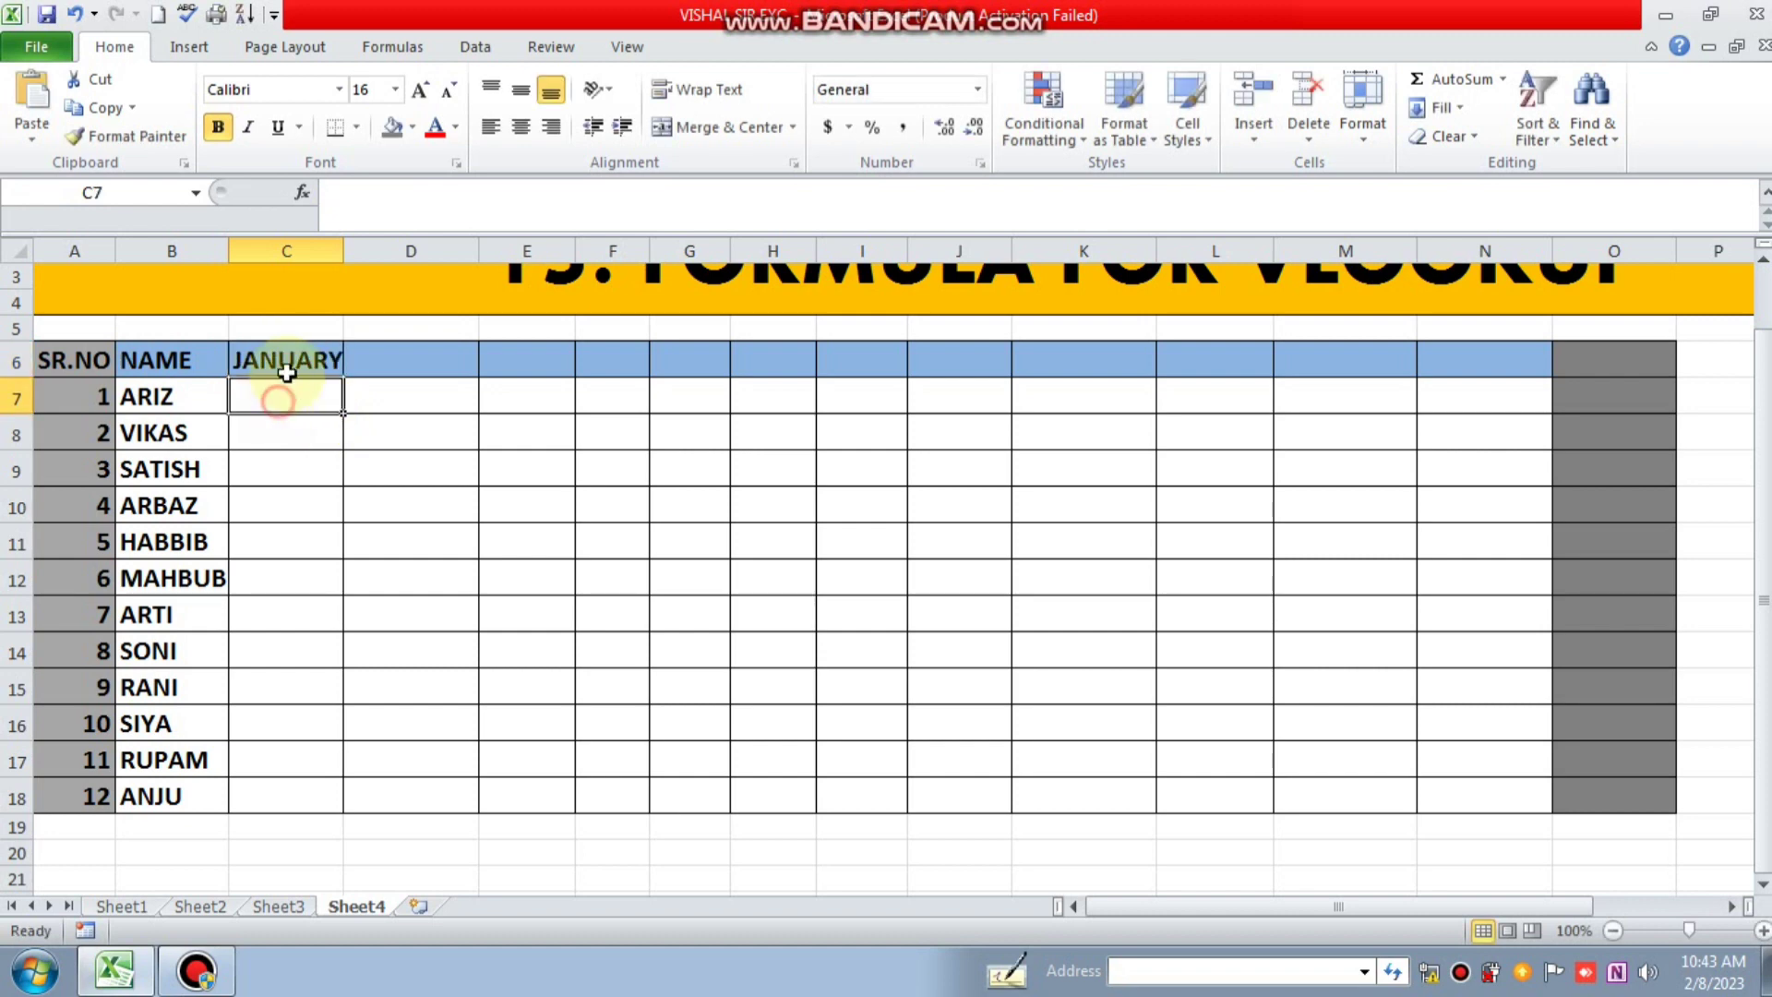
click(291, 362)
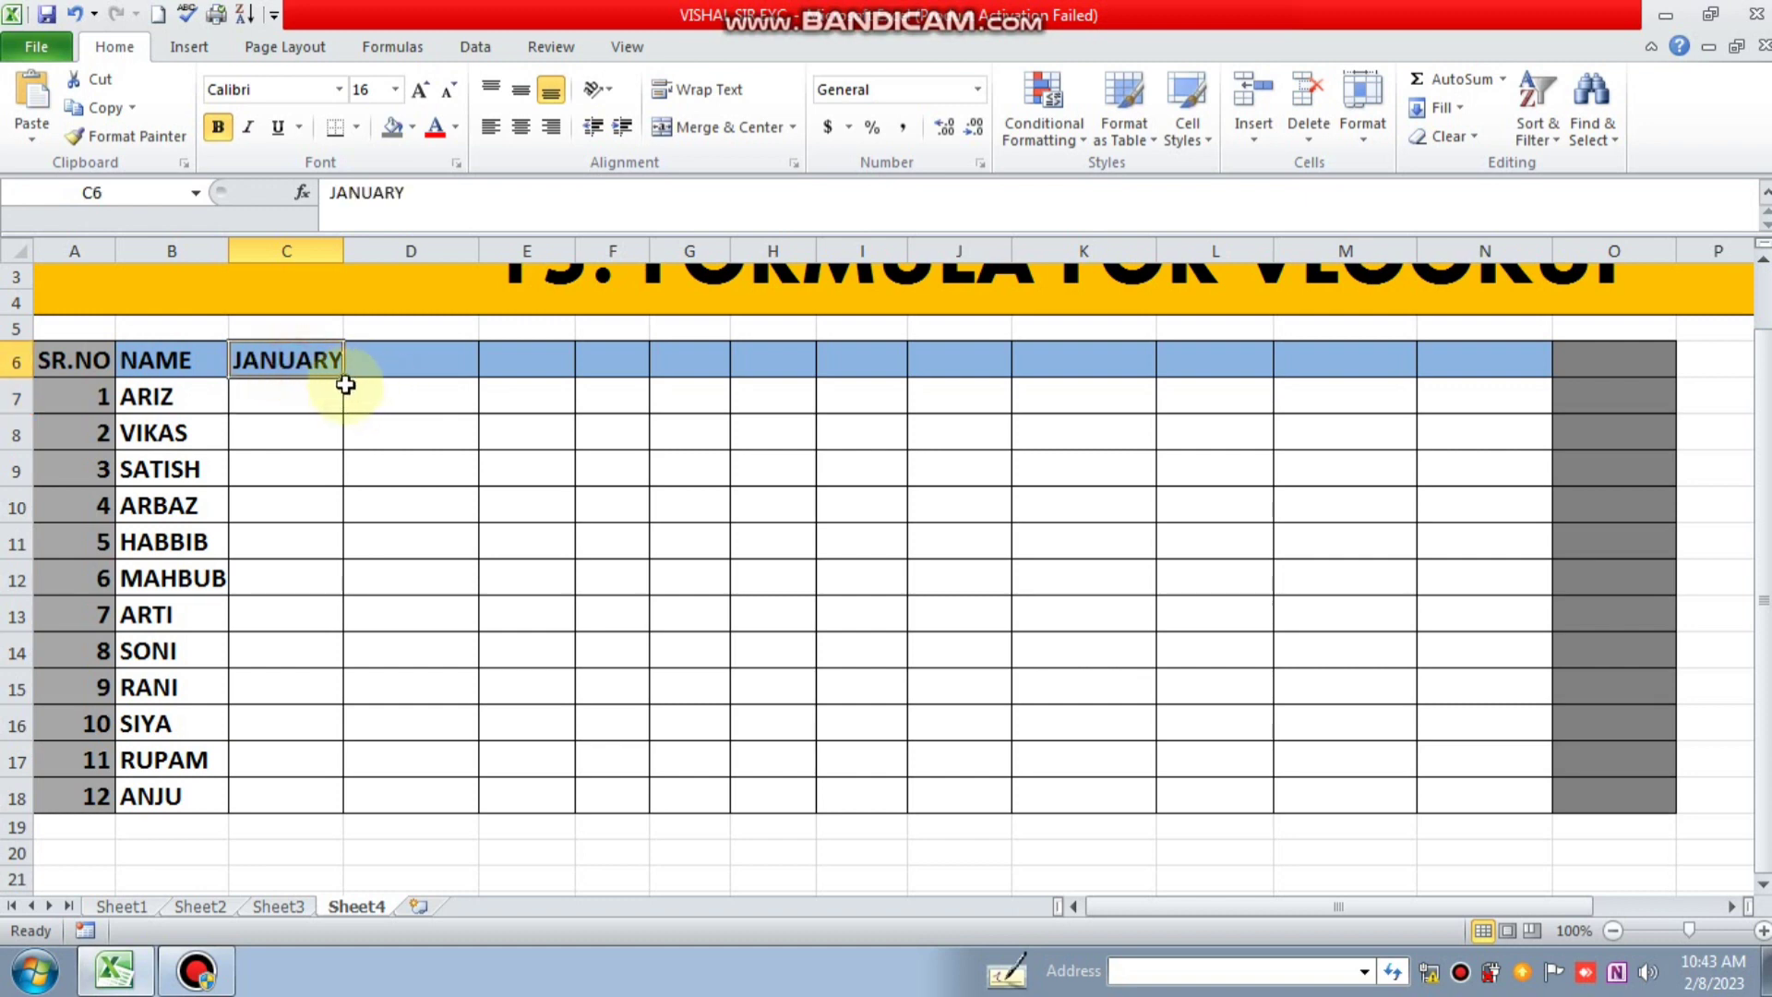
drag(343, 382, 1569, 451)
click(1174, 456)
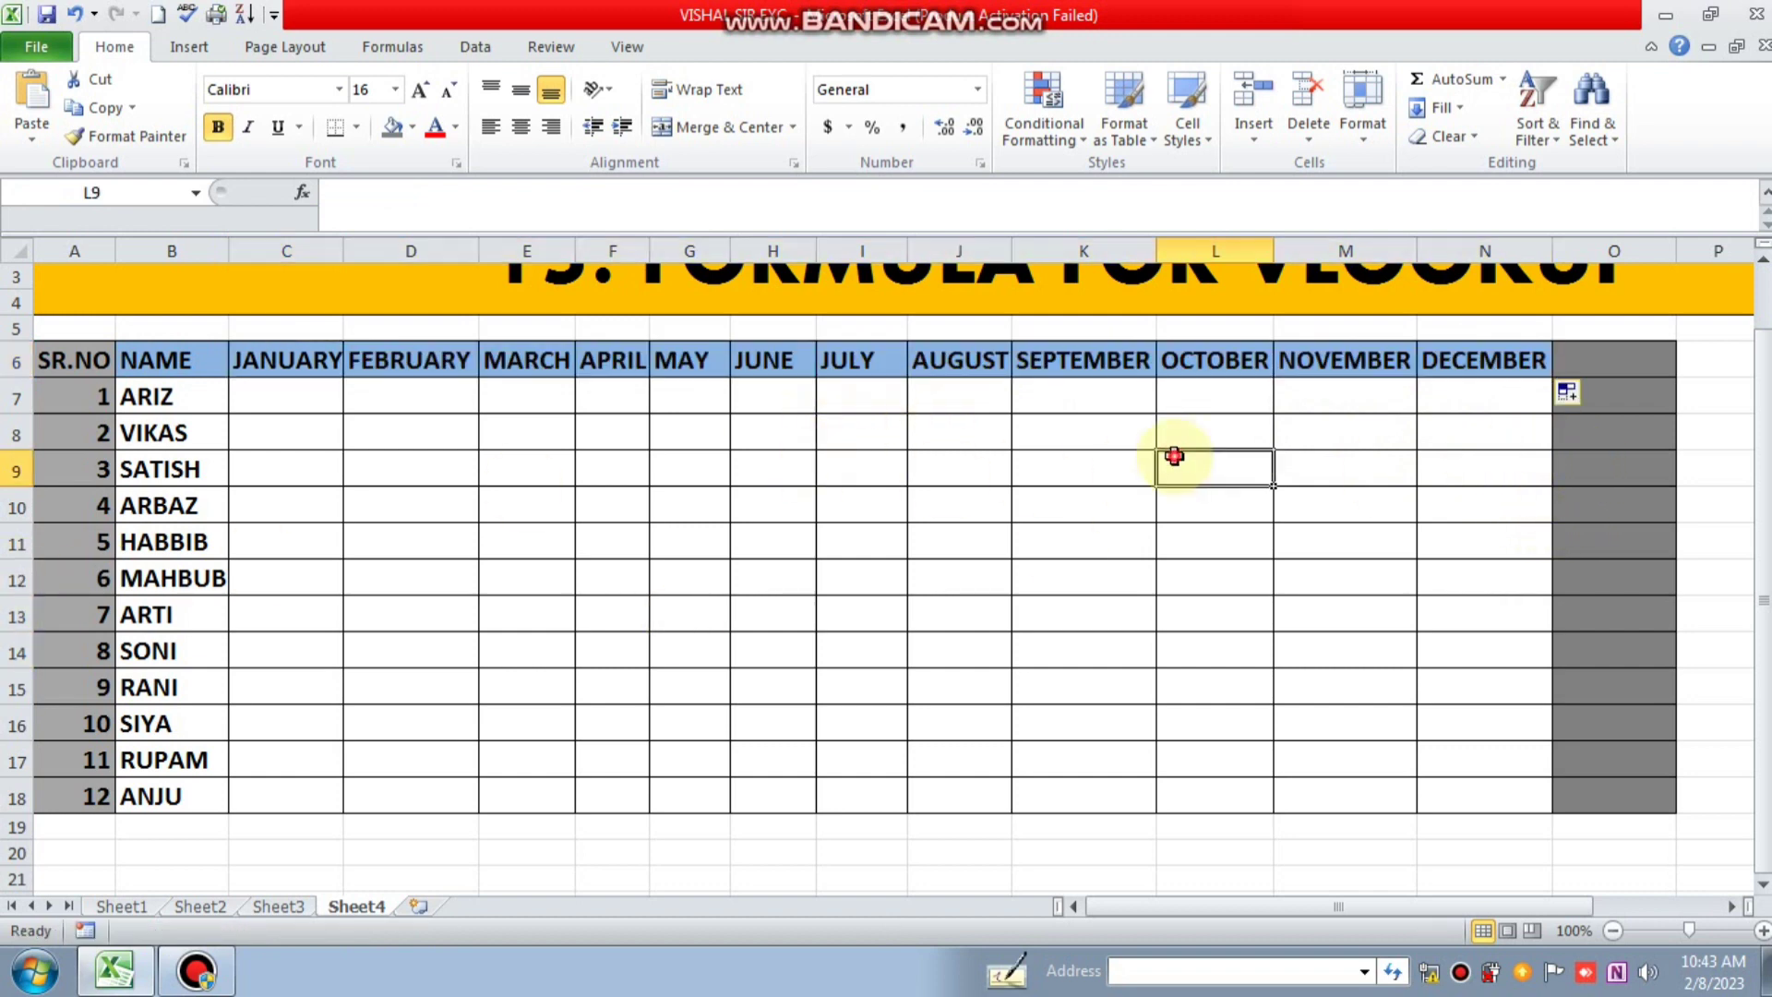
Add the header VLOOKUP in cell O6, after the December column
click(1632, 363)
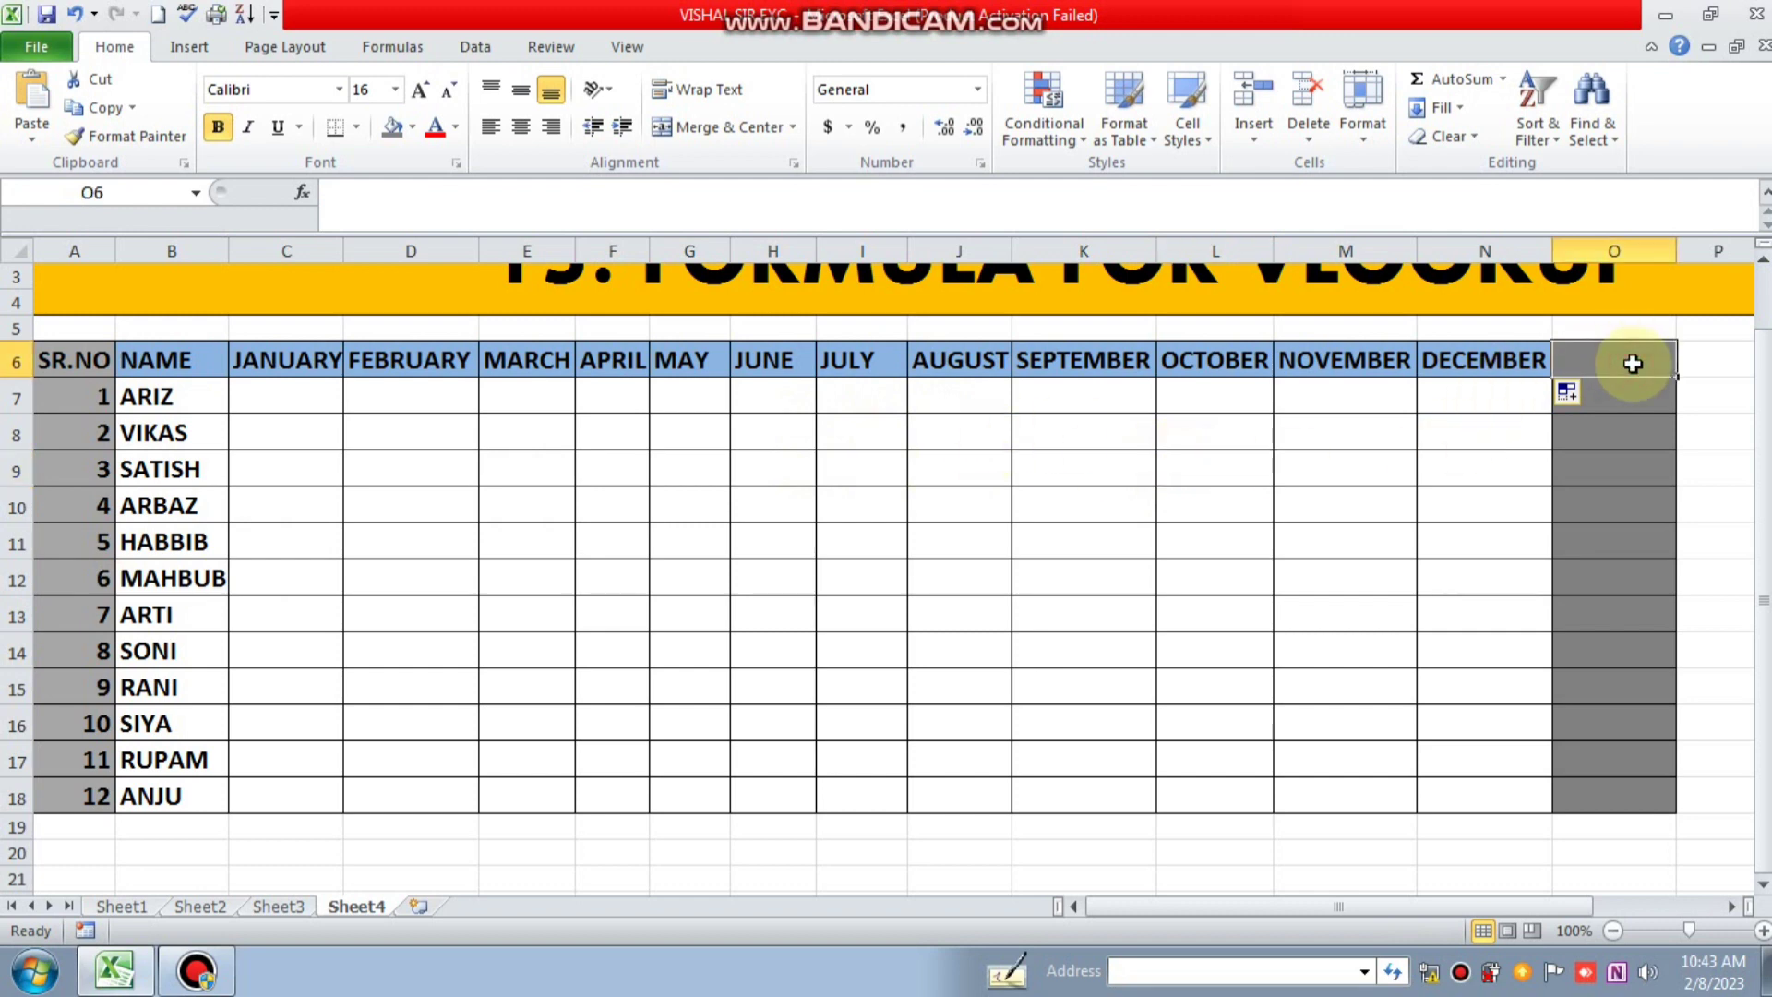
text(VLOOKUP)
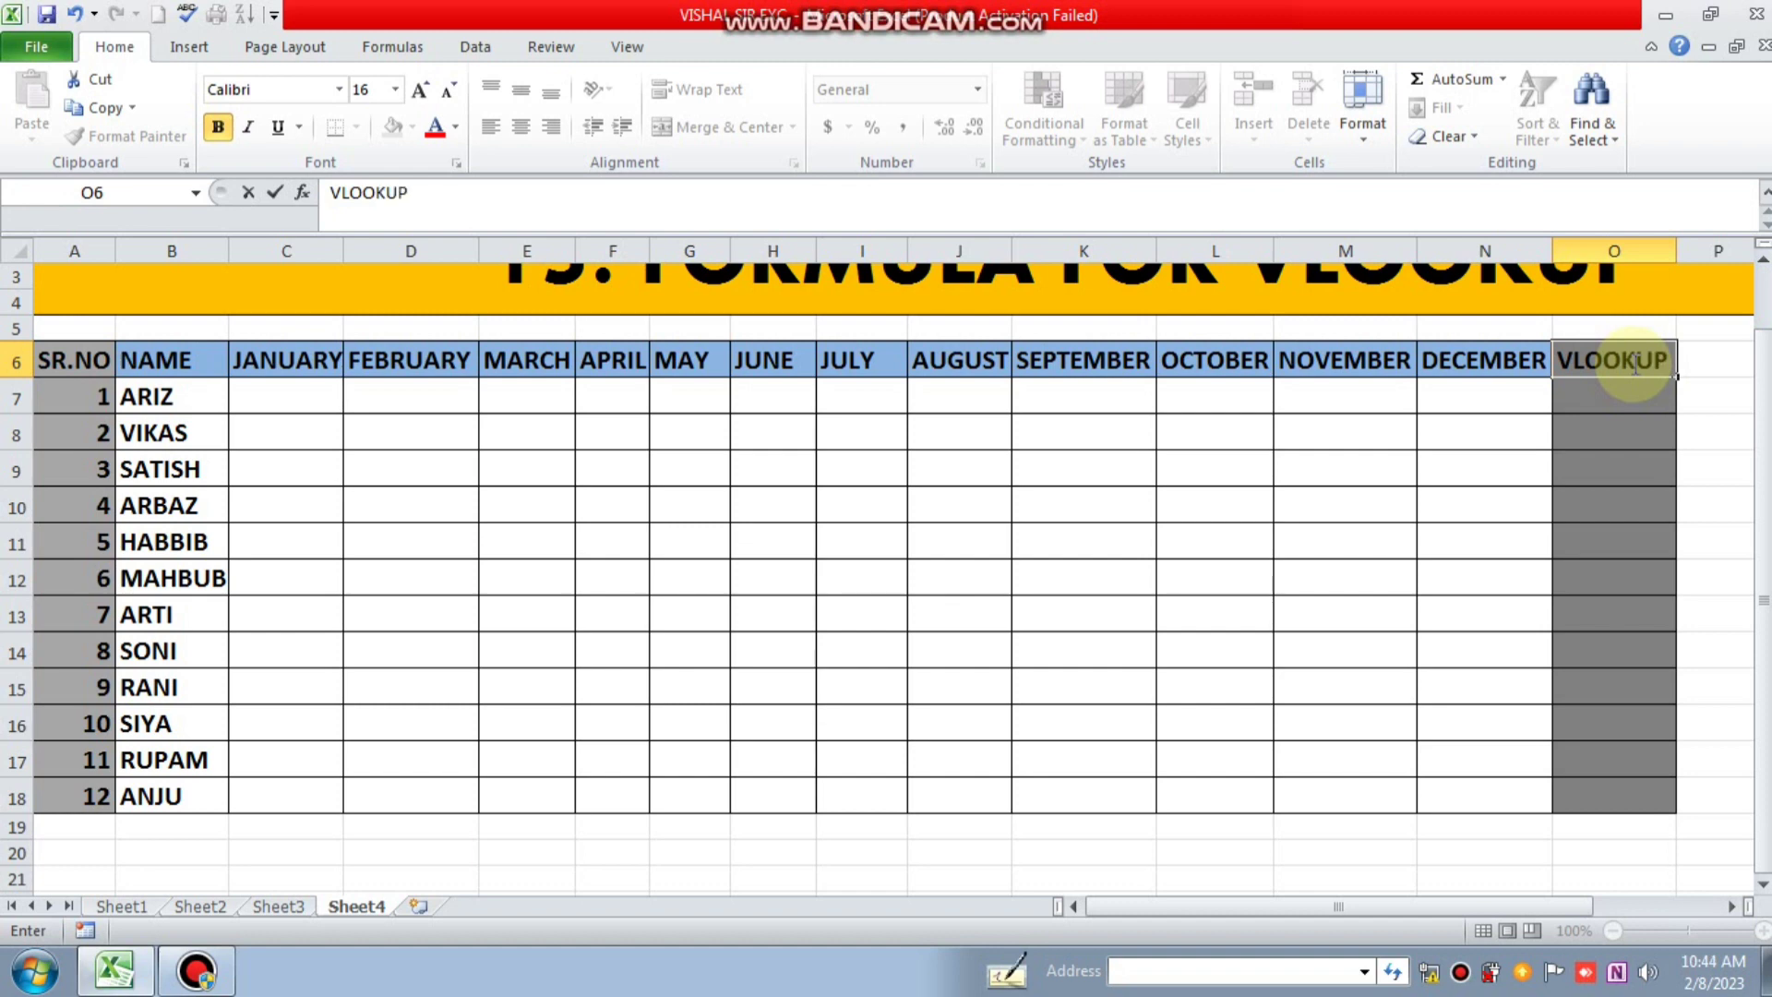
click(1457, 507)
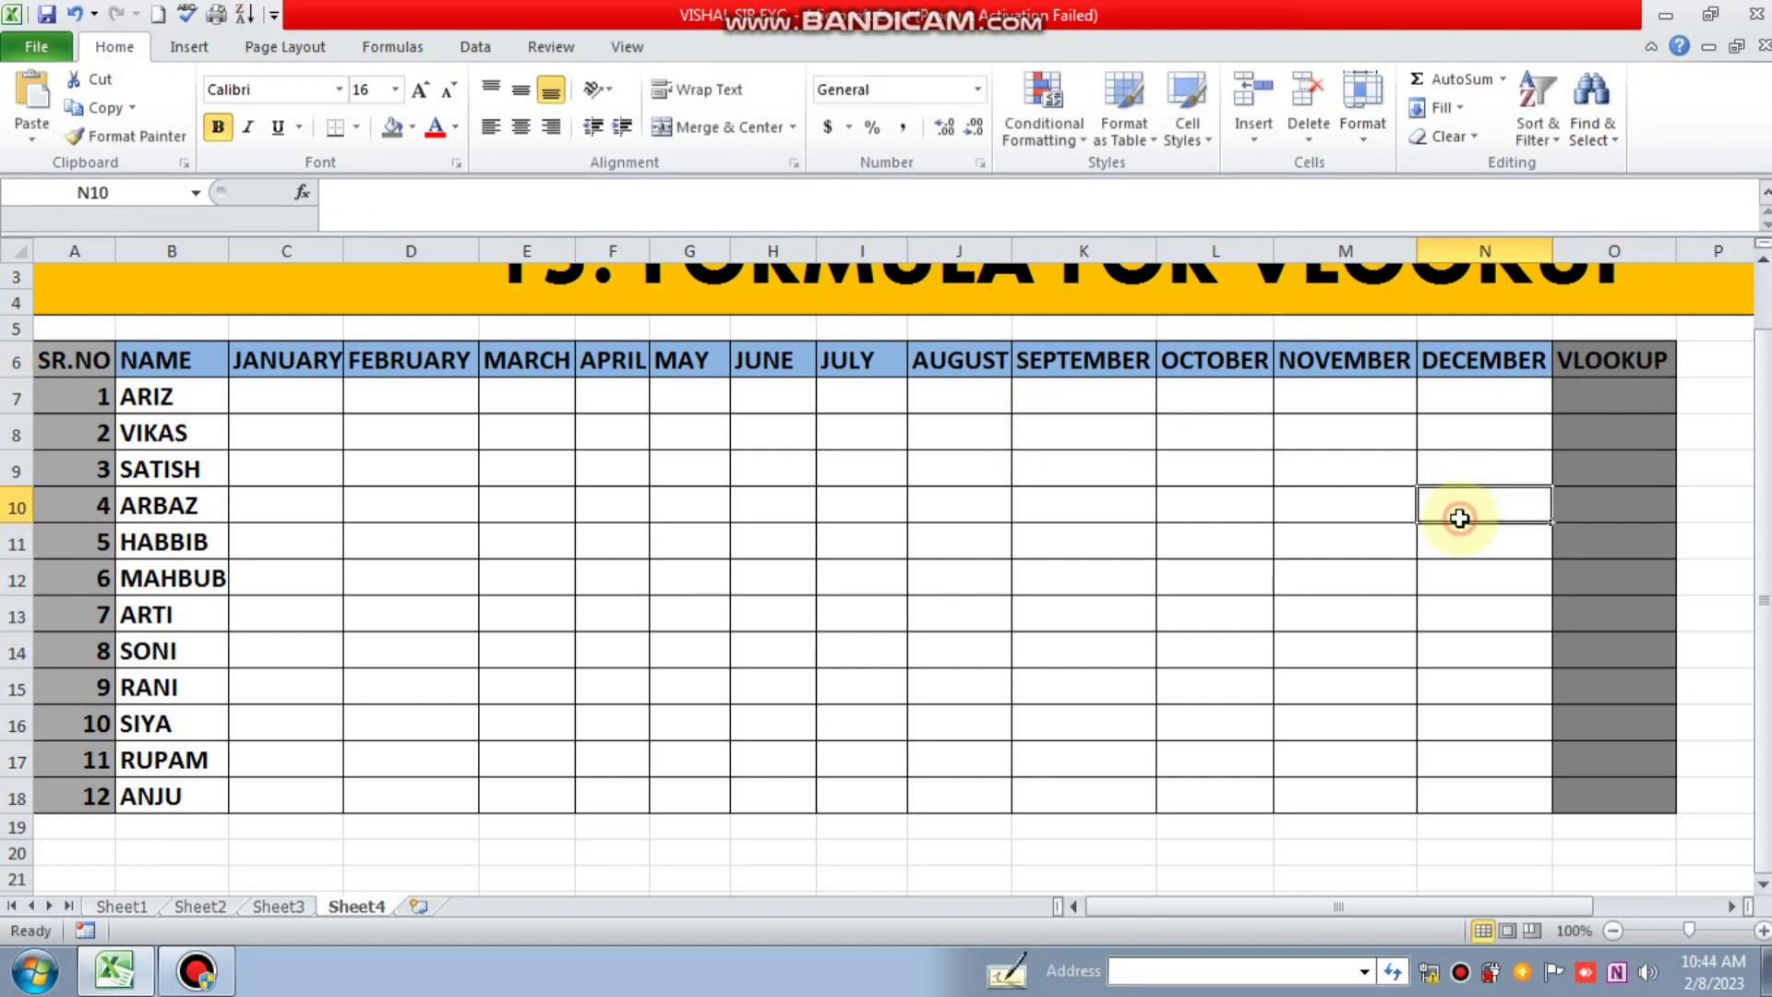
click(1762, 402)
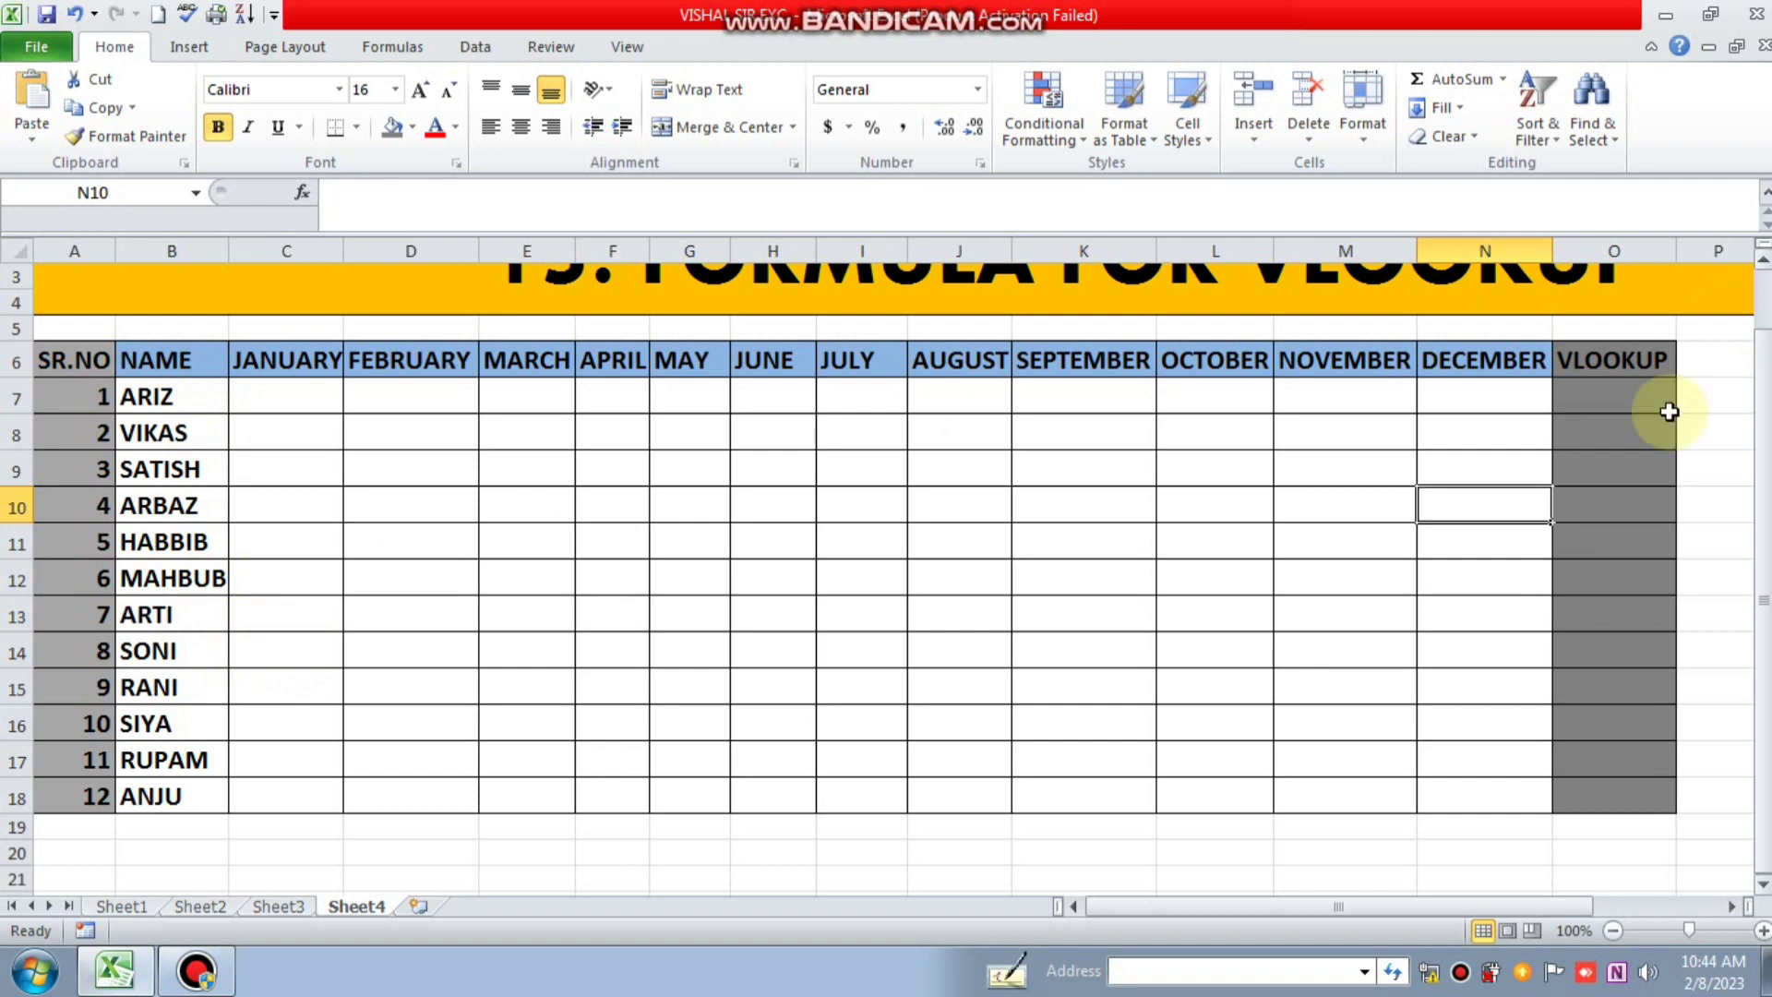
Enter the formula =RANDBETWEEN(500,600) in cell C7 under January
click(244, 399)
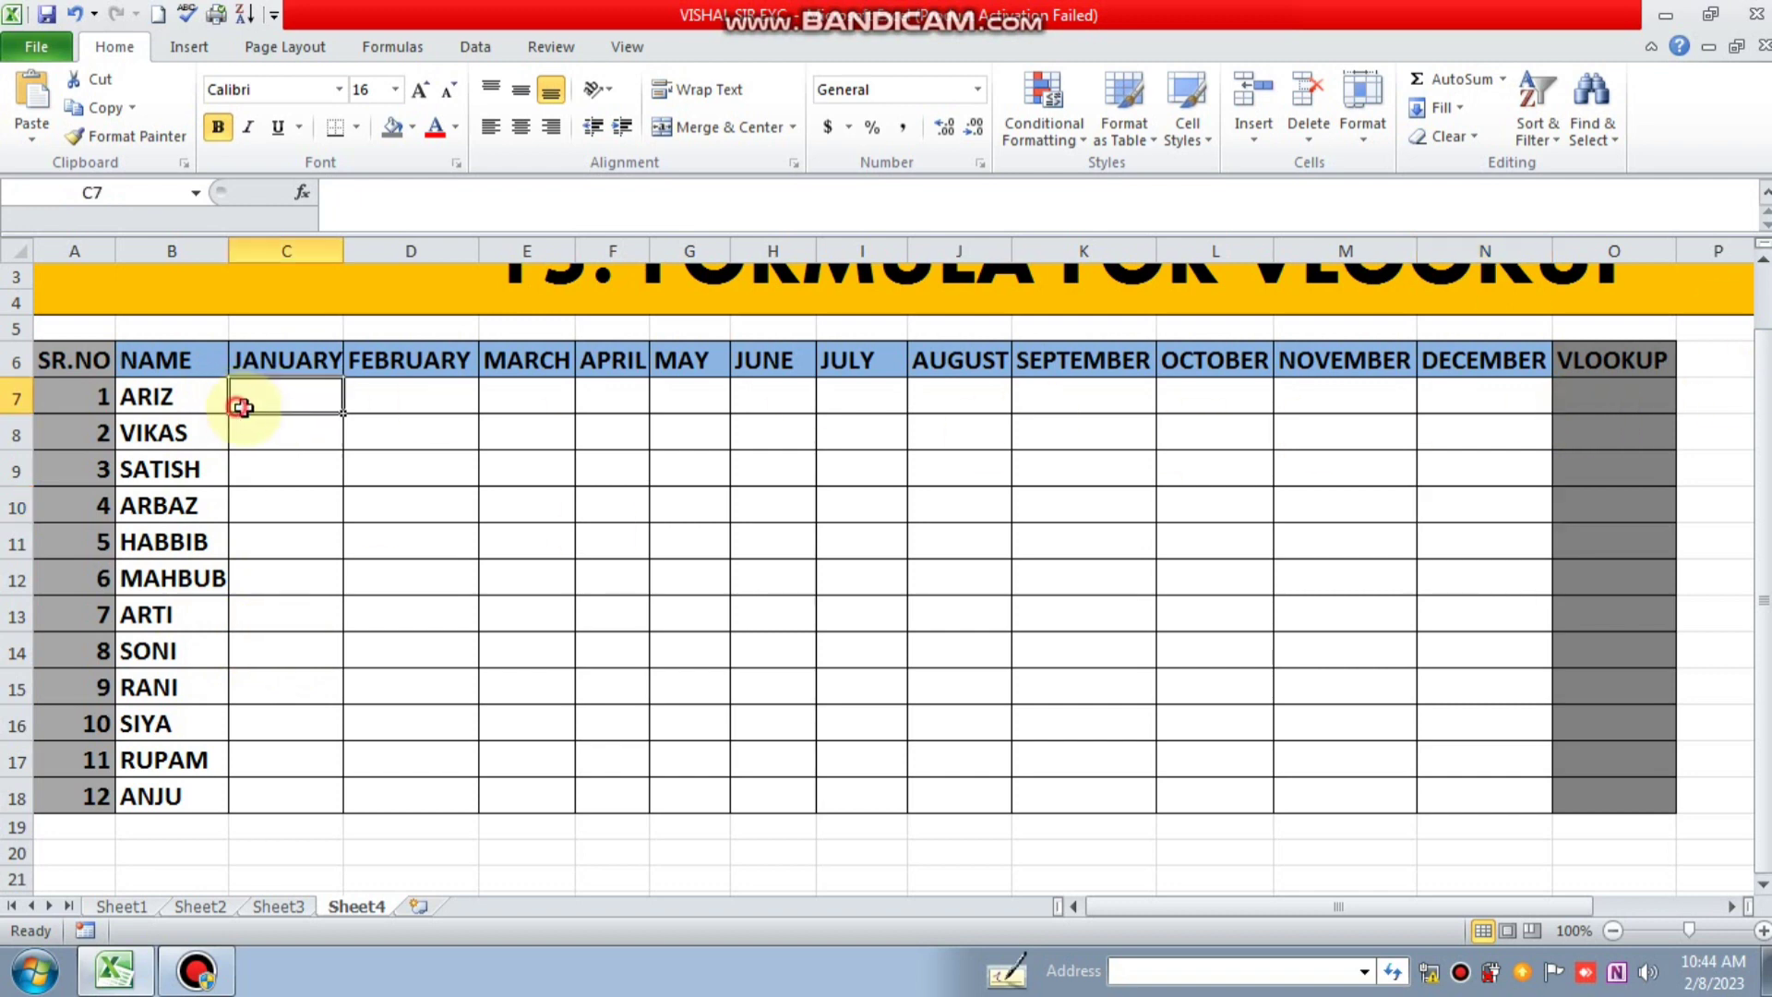
text(=)
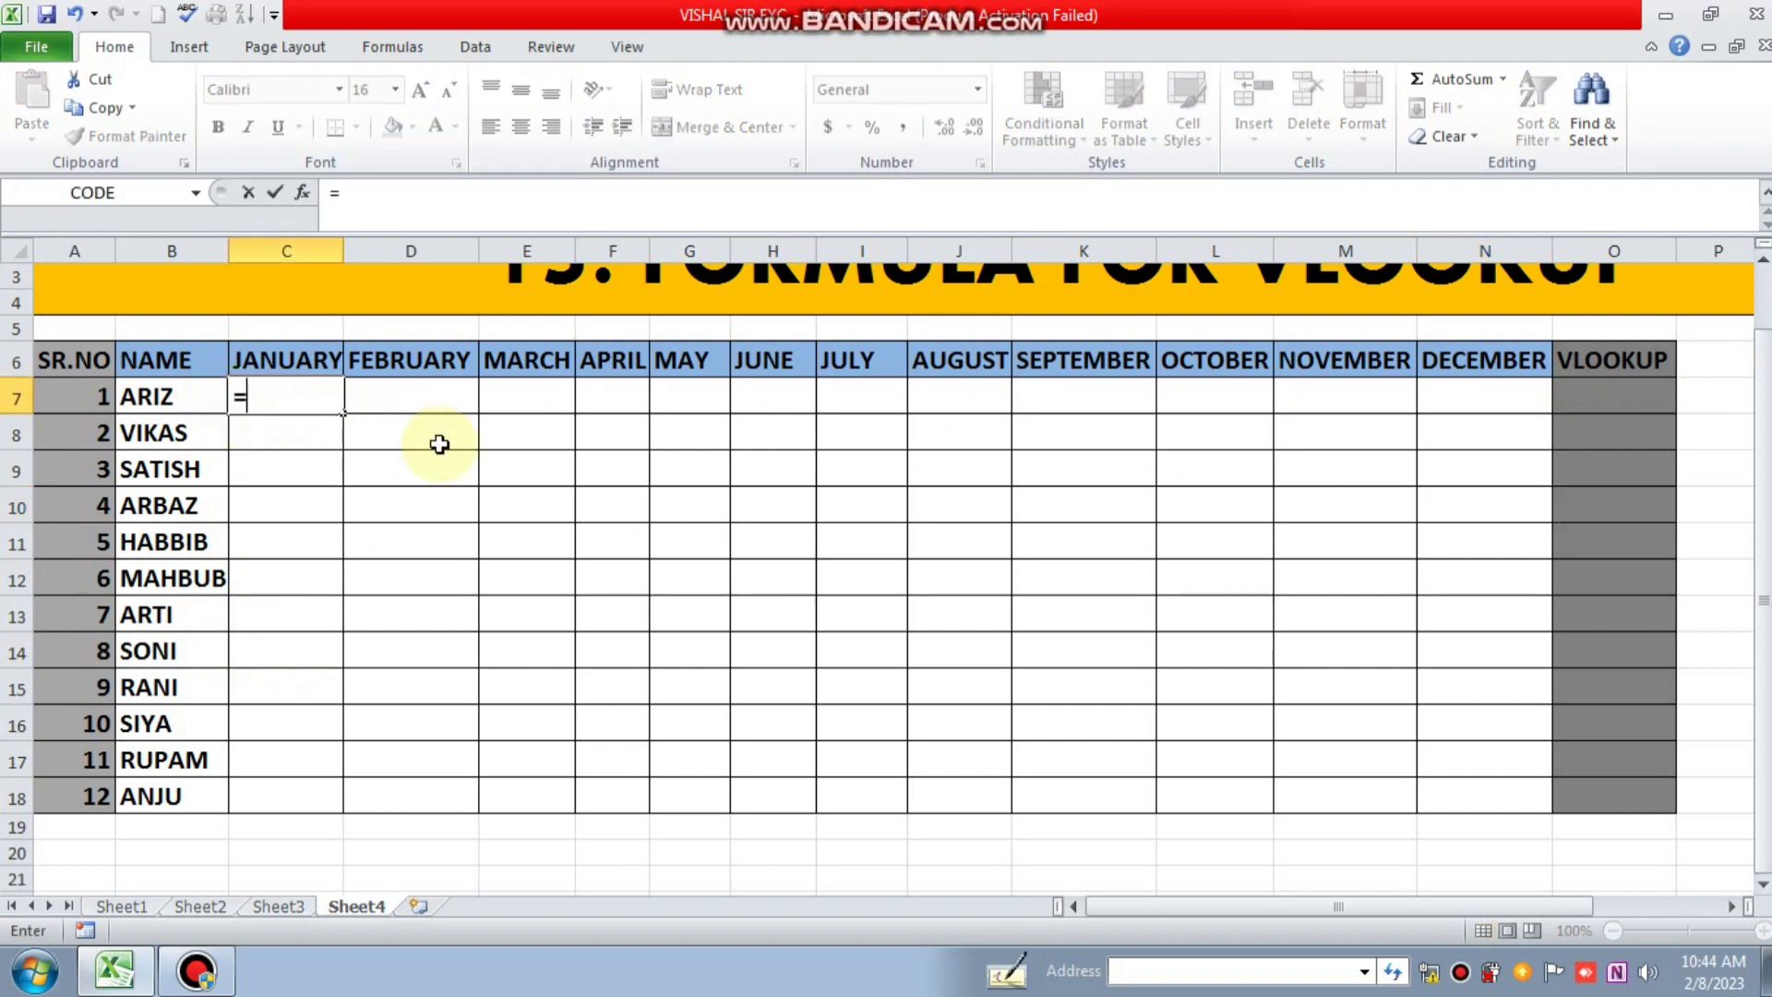
text(RAND)
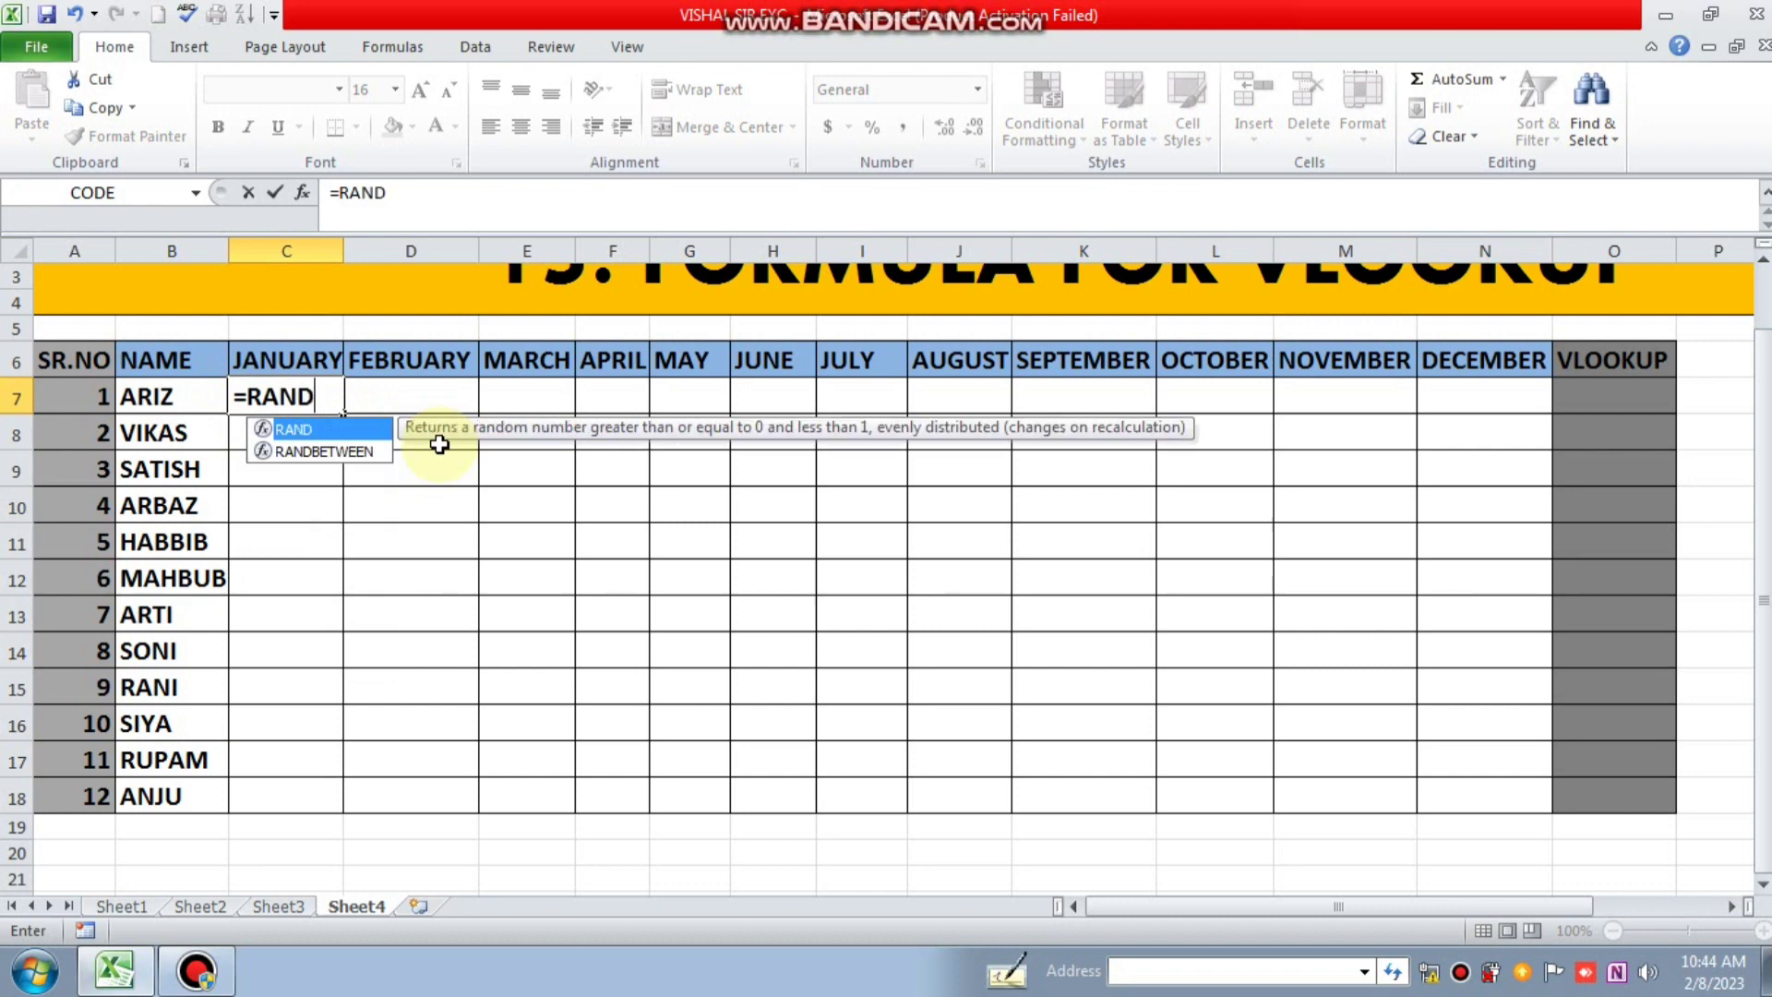
key(Down)
key(Tab)
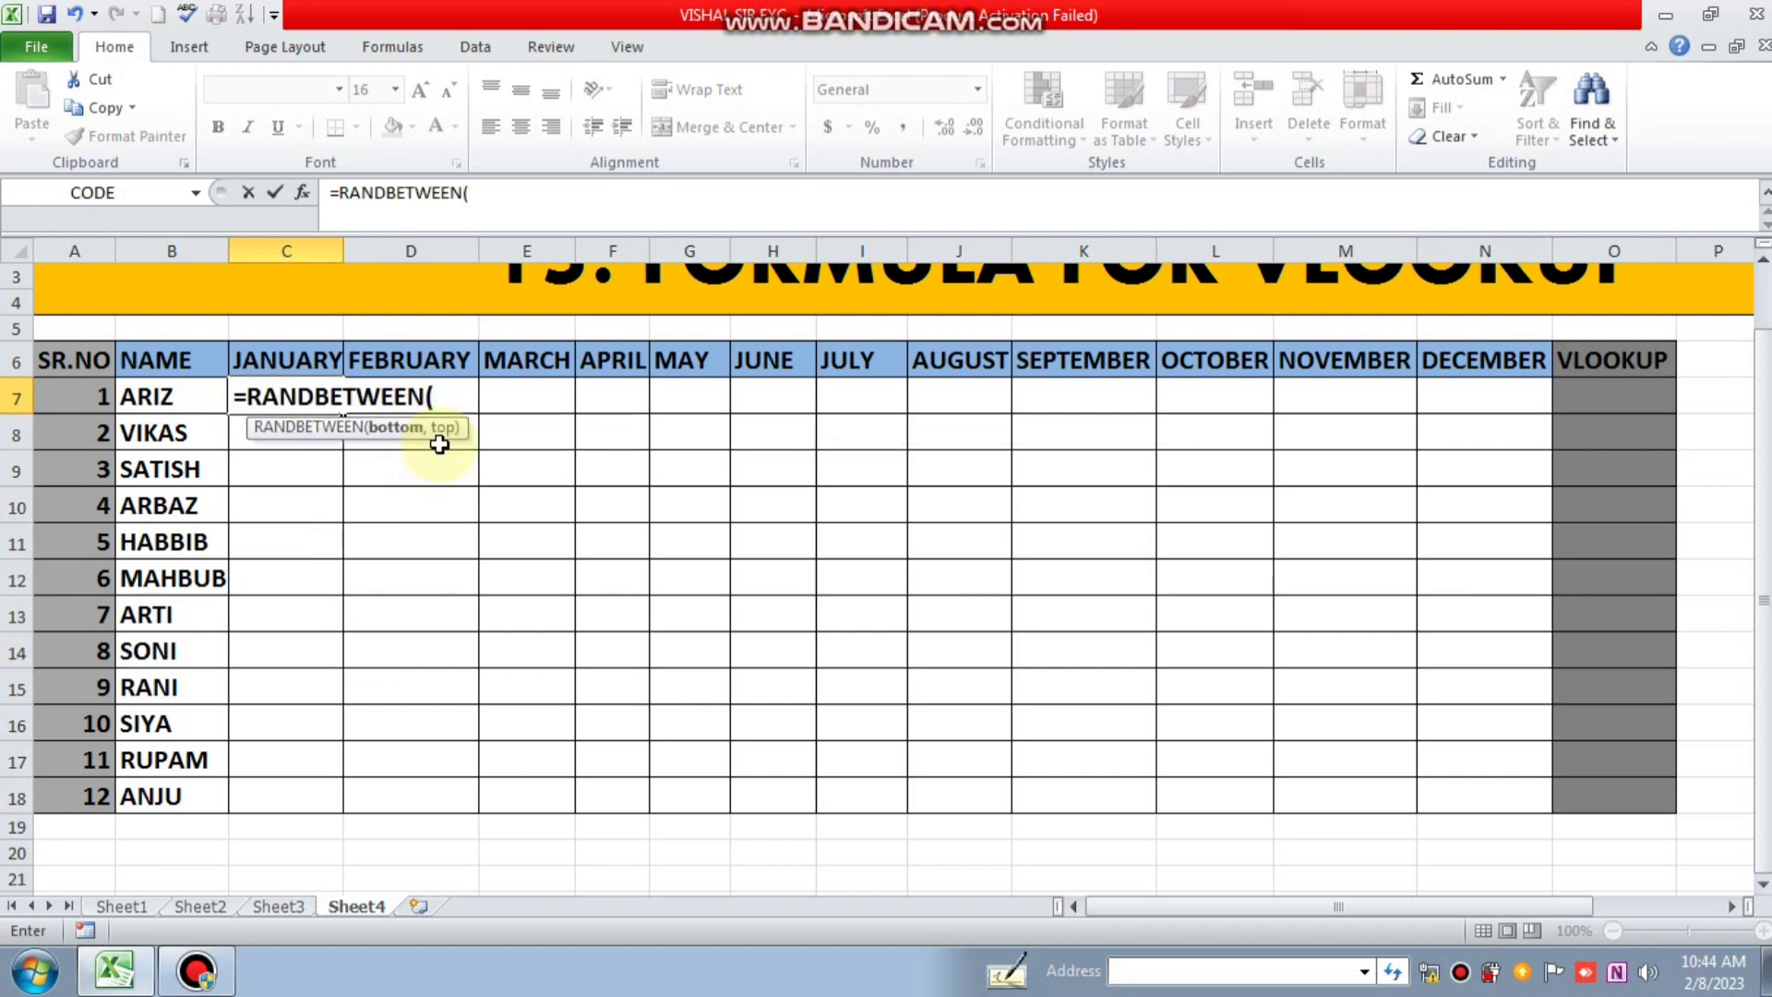
text(500,6)
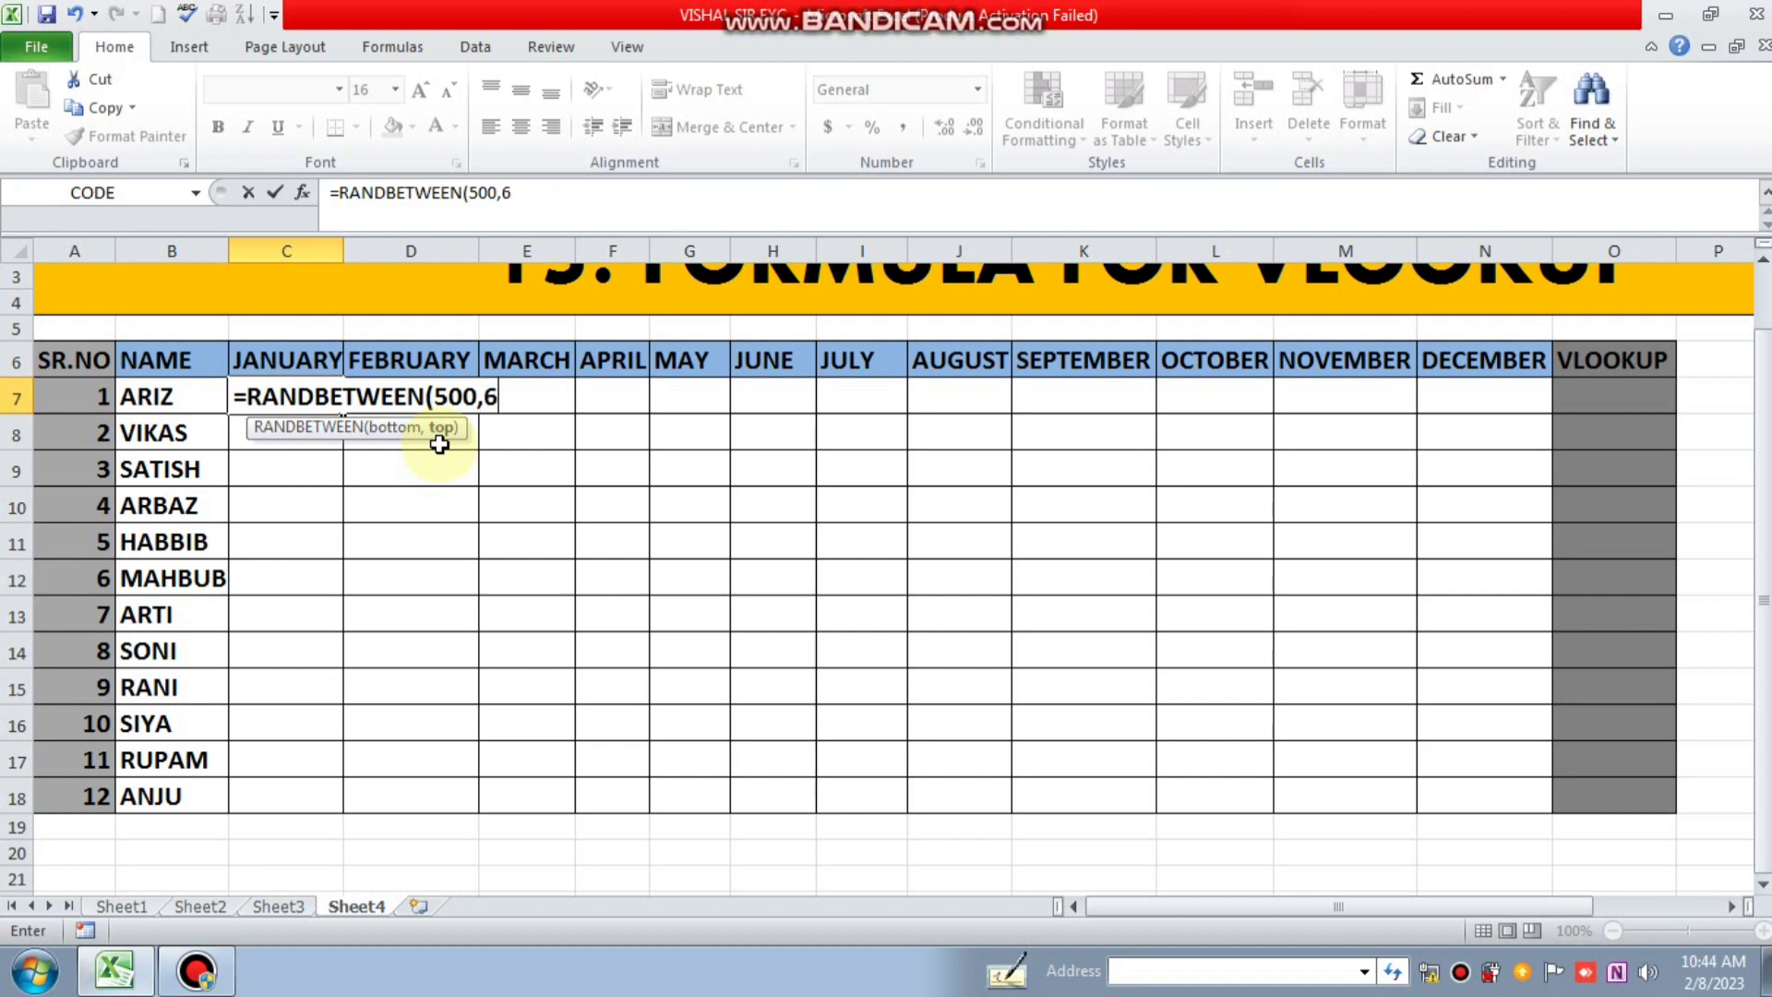
text(00)
key(Return)
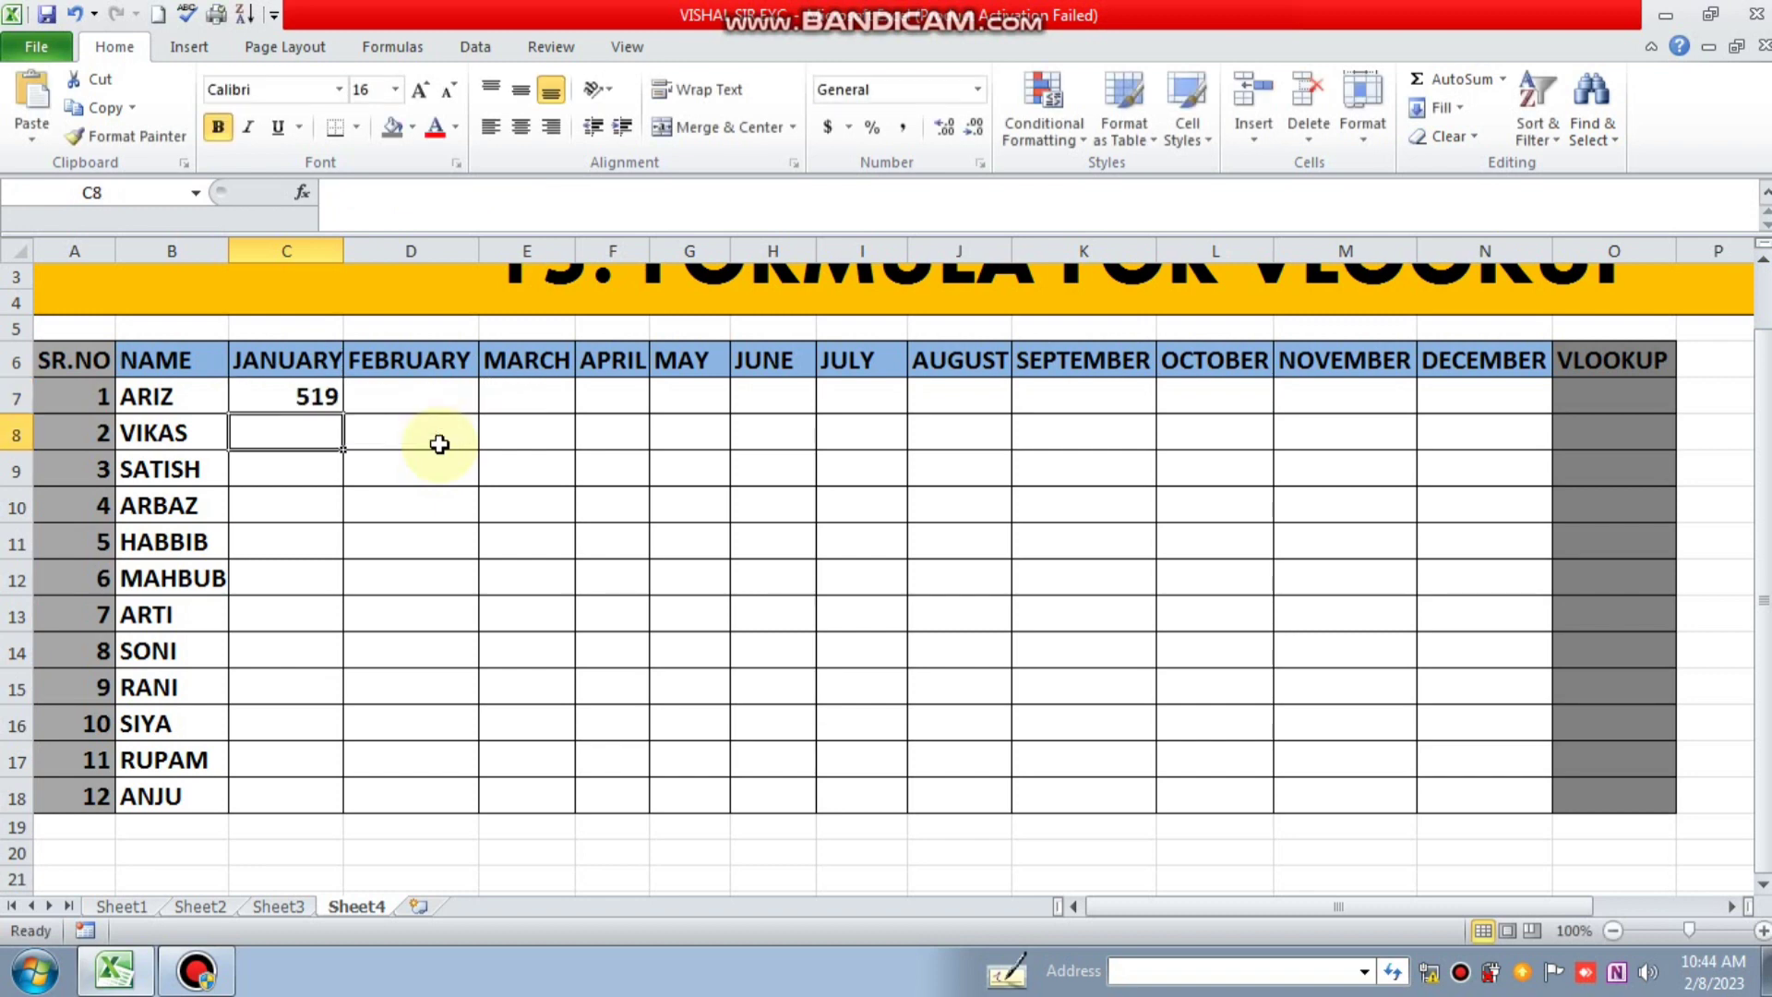
Fill the C7 random-number formula across to December and down to row 18, covering C7:N18
click(333, 396)
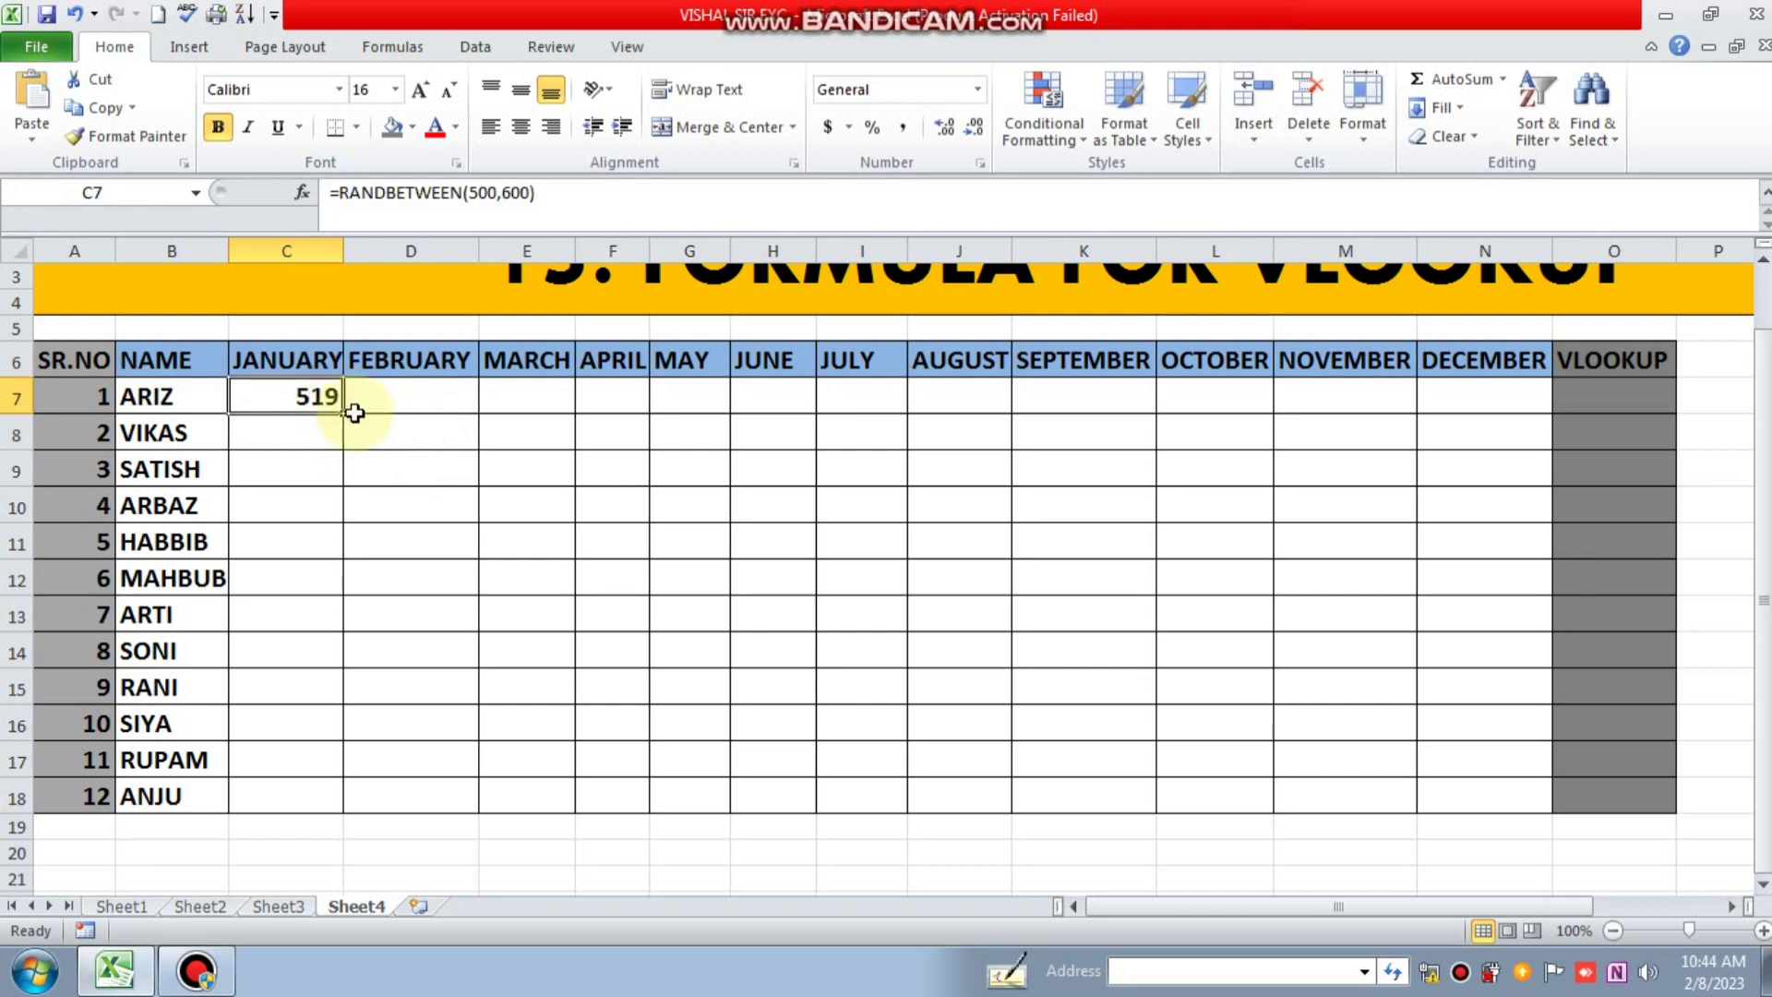
drag(343, 418, 1523, 503)
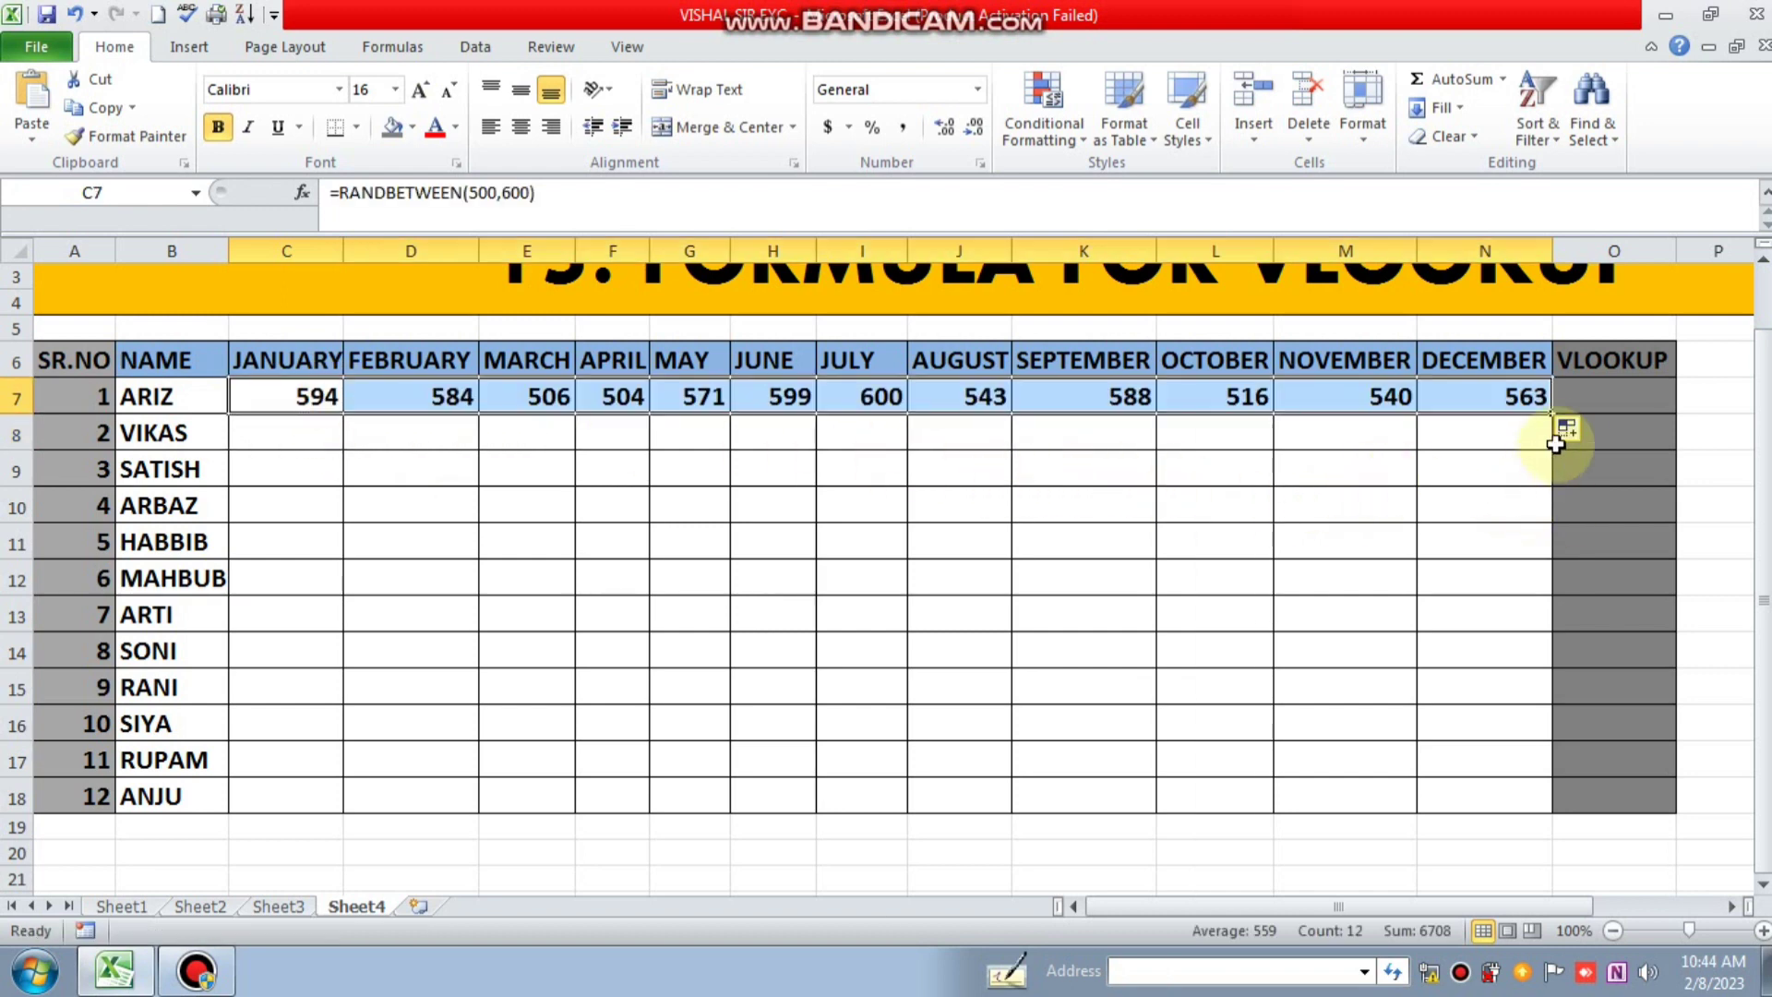
drag(1553, 417, 1513, 812)
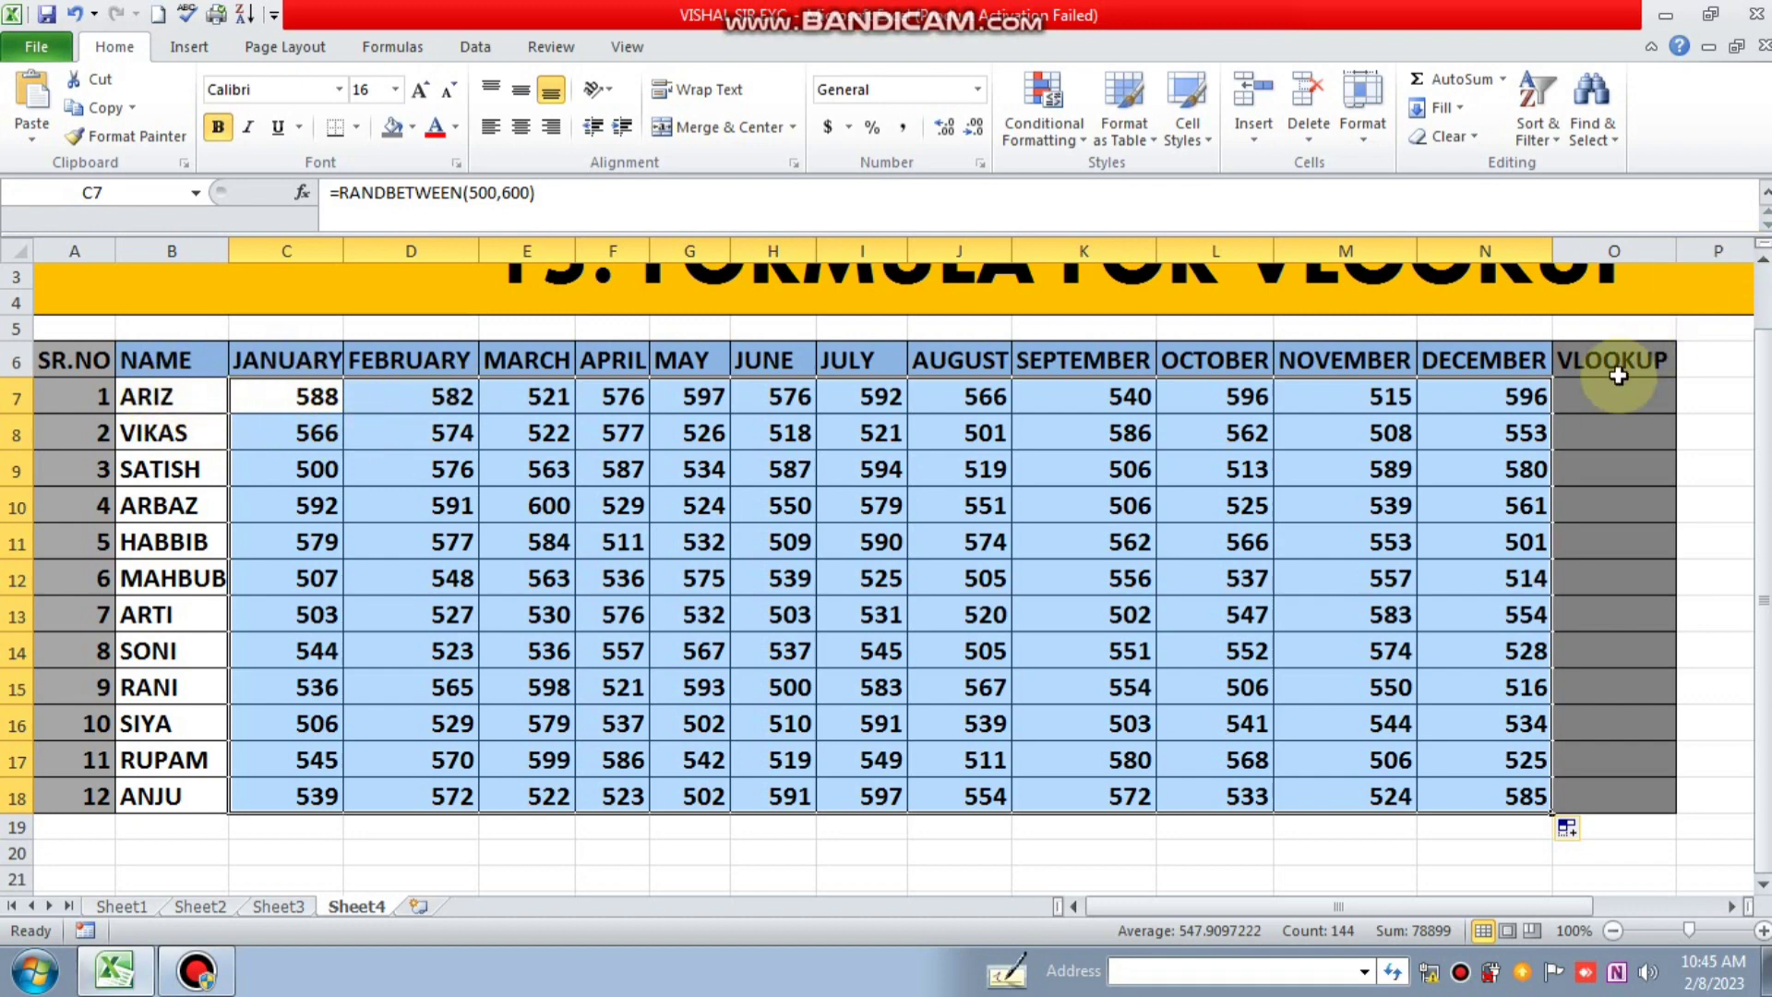
Enter the formula =VLOOKUP(B7,B6:N18,3,0) in cell O7 to look up the first person's February value
click(1587, 400)
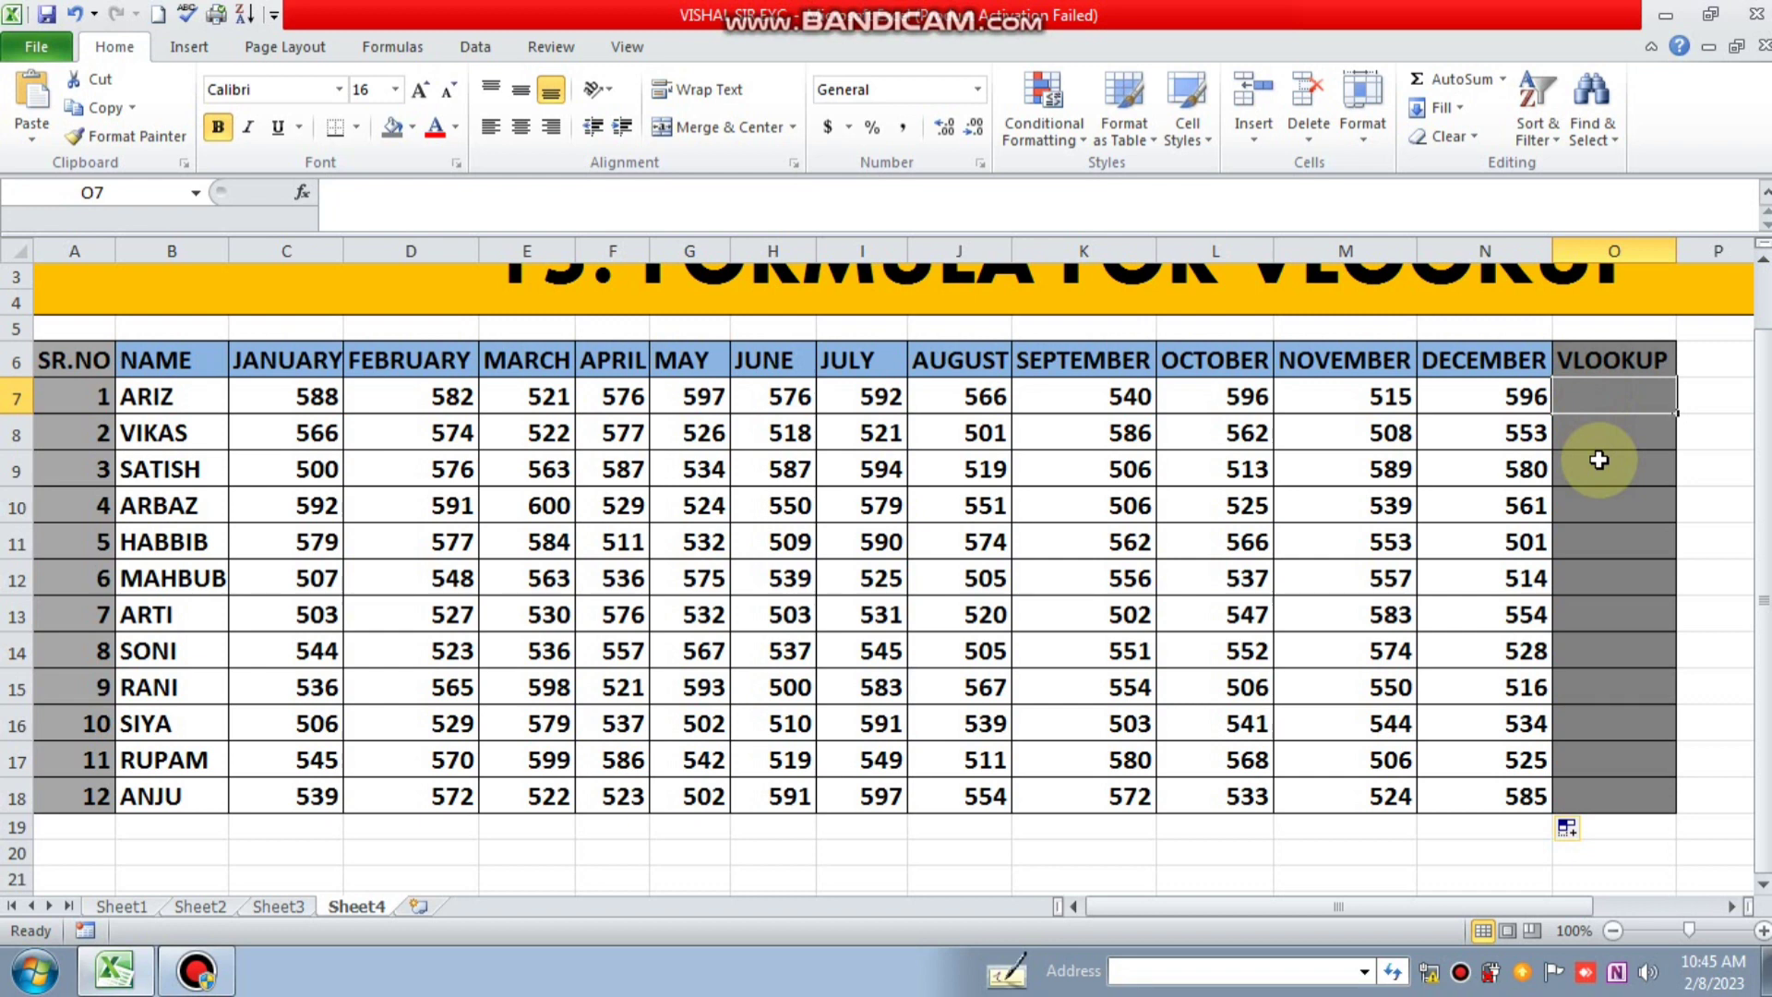
text(=V)
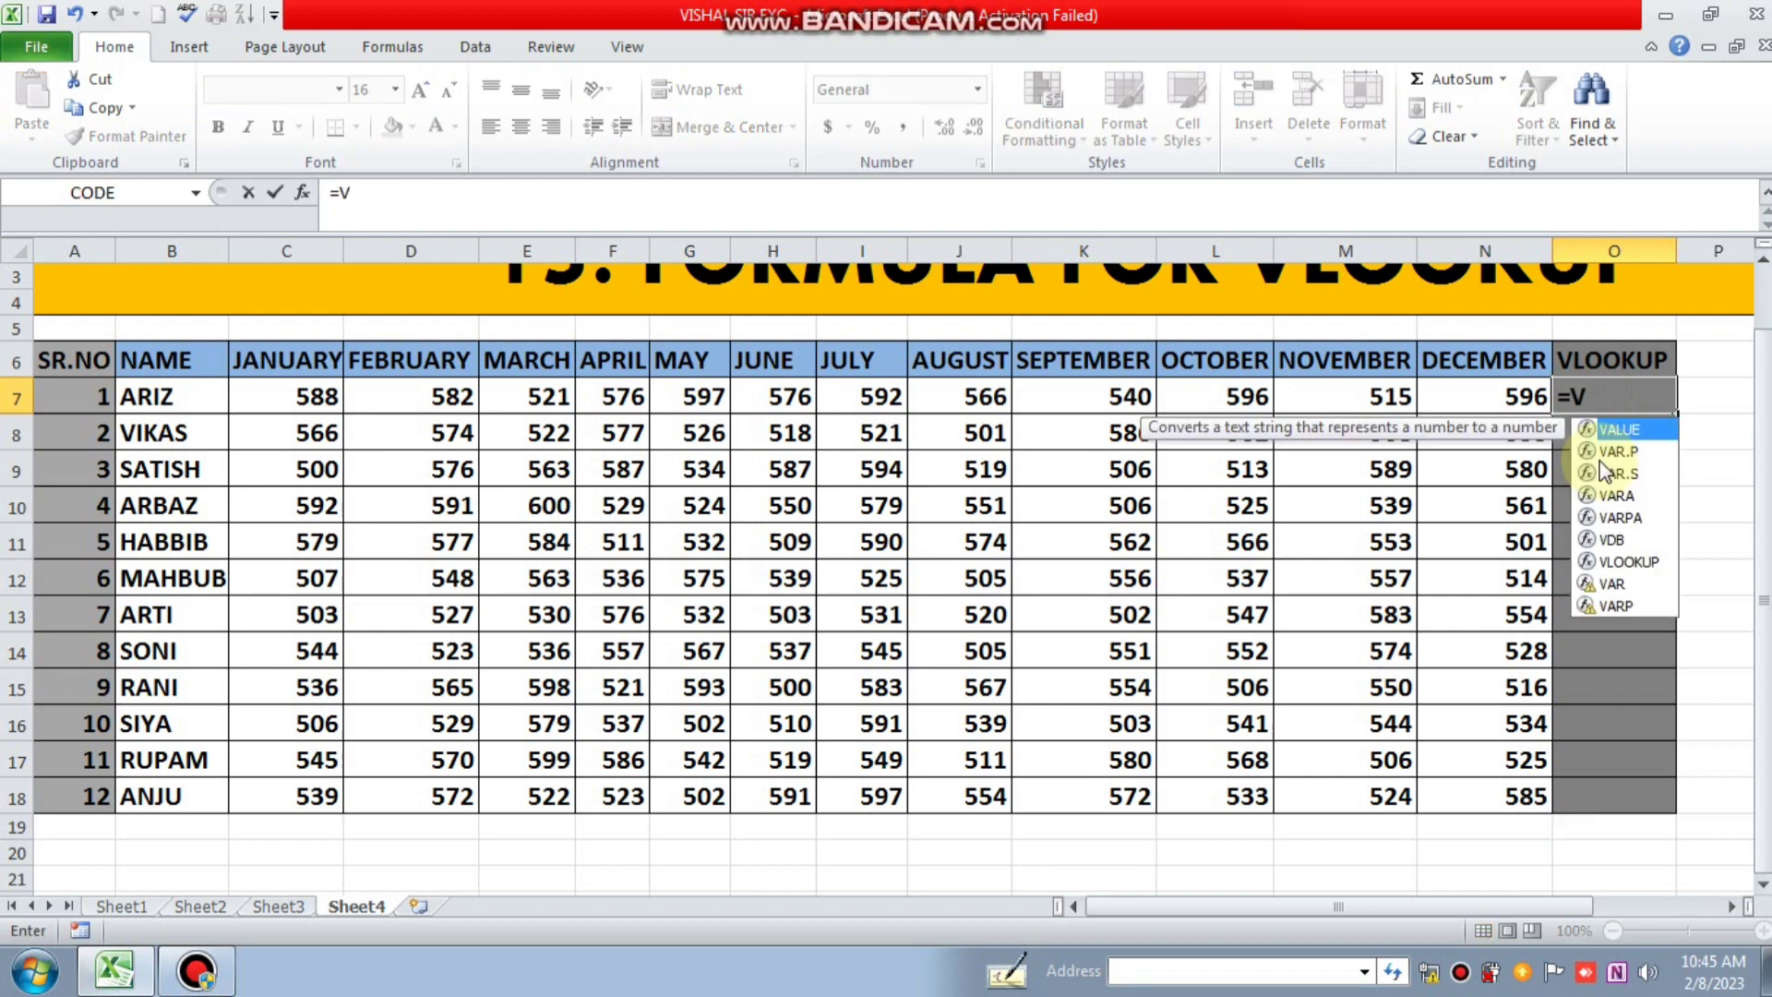
text(;)
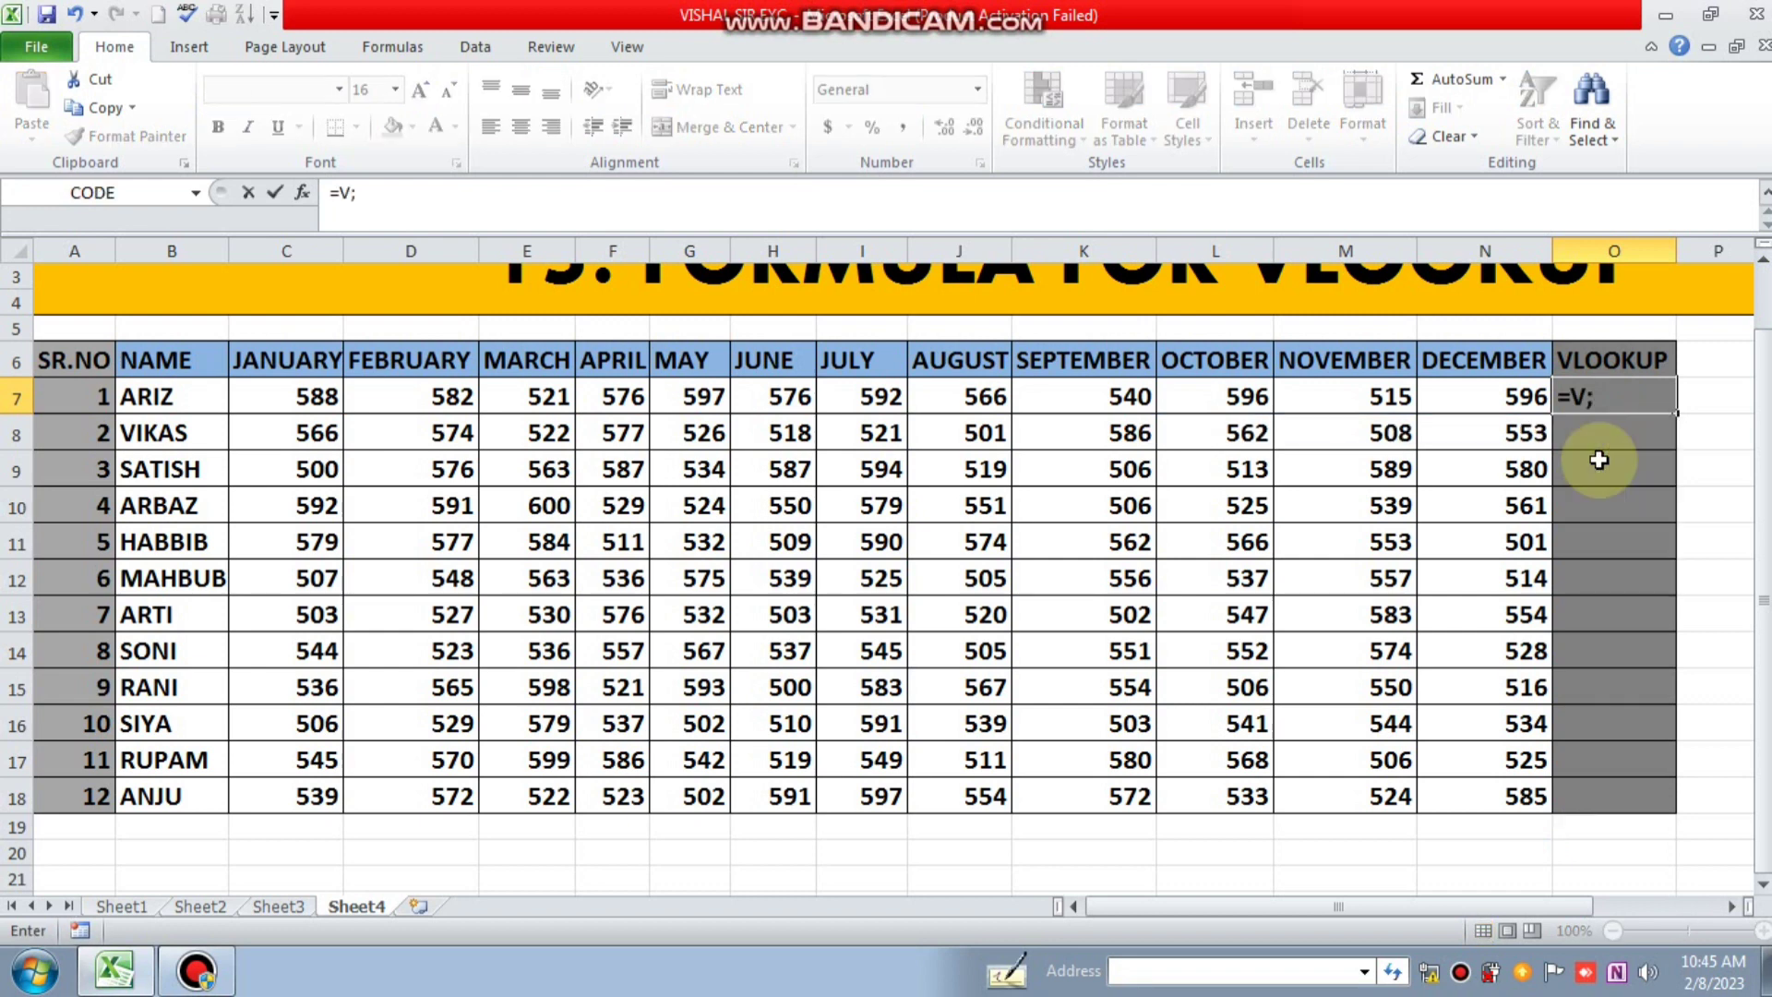
key(BackSpace)
text(K)
key(BackSpace)
text(L)
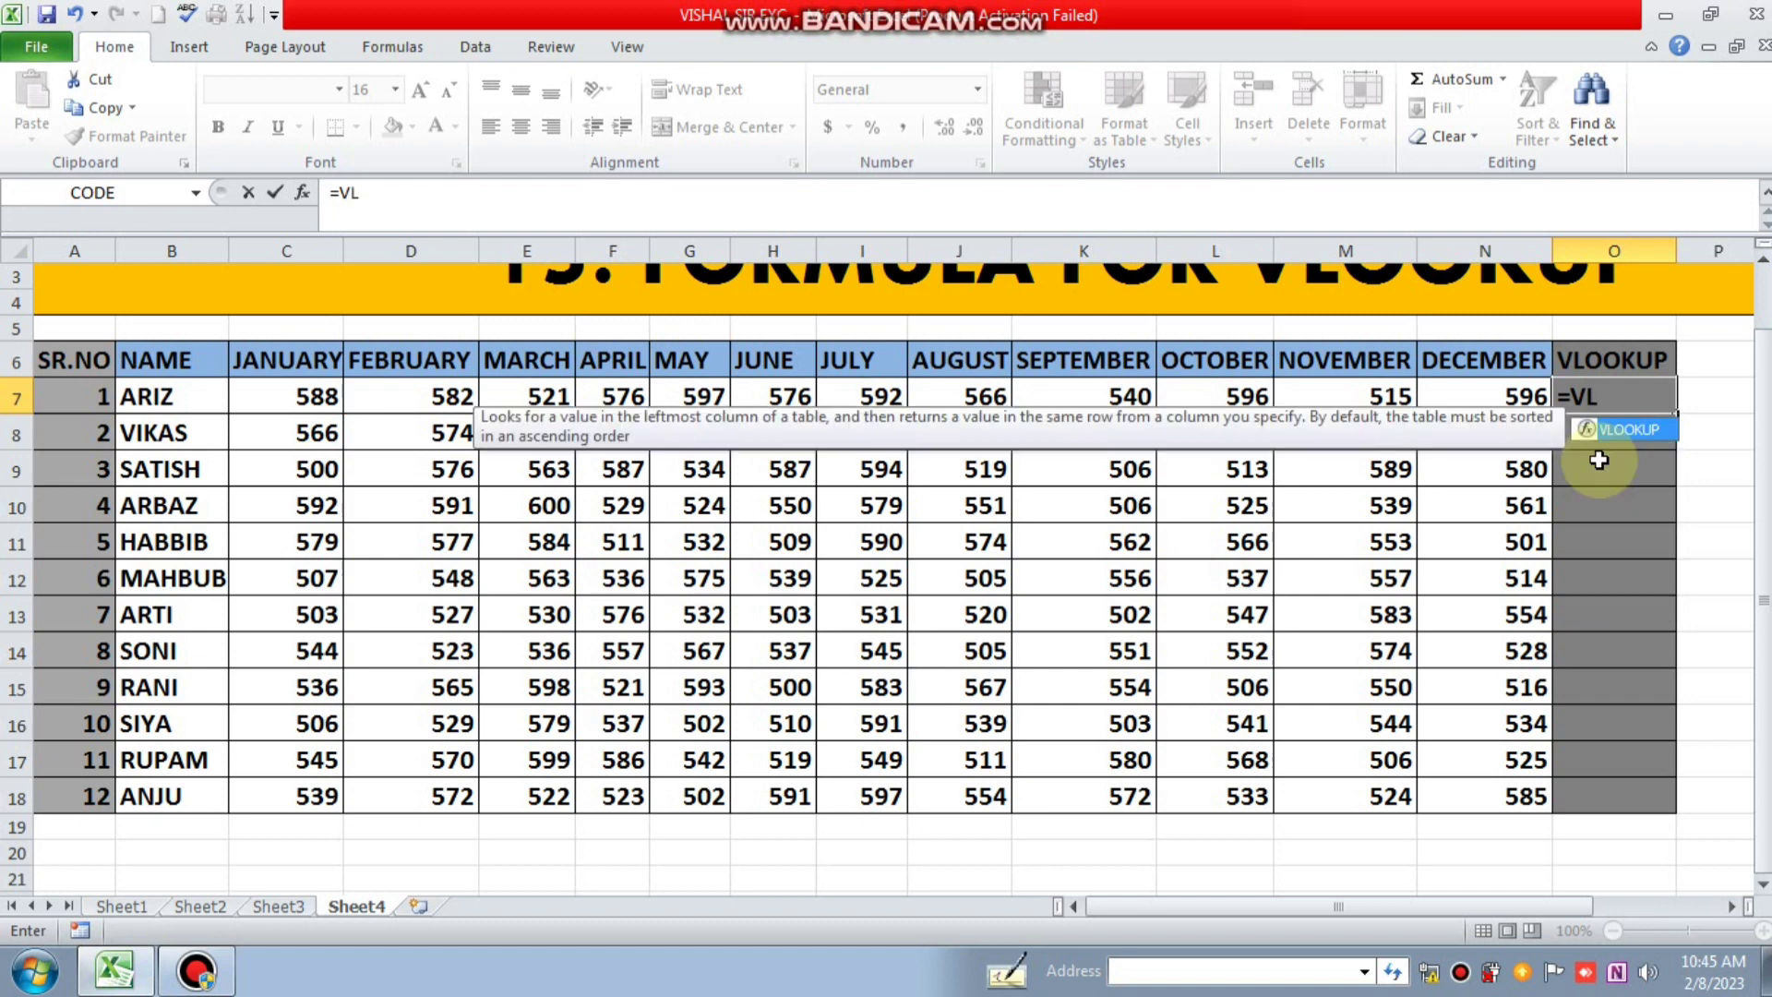
key(Tab)
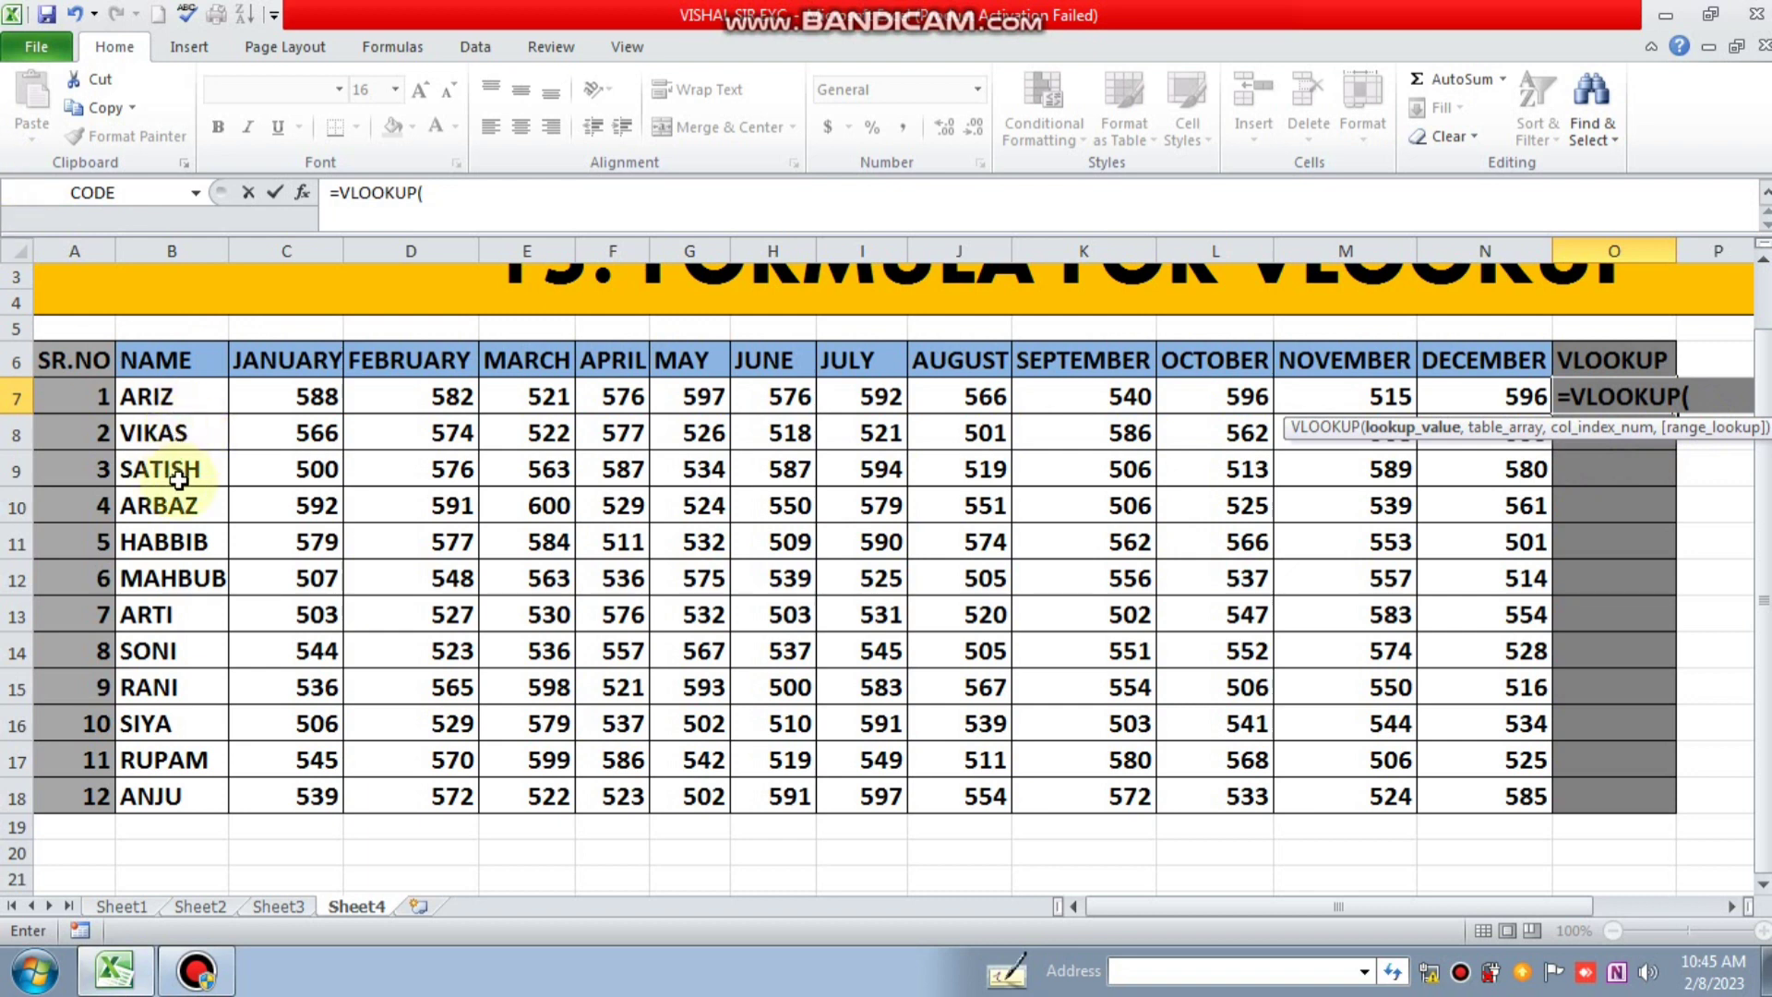
click(168, 399)
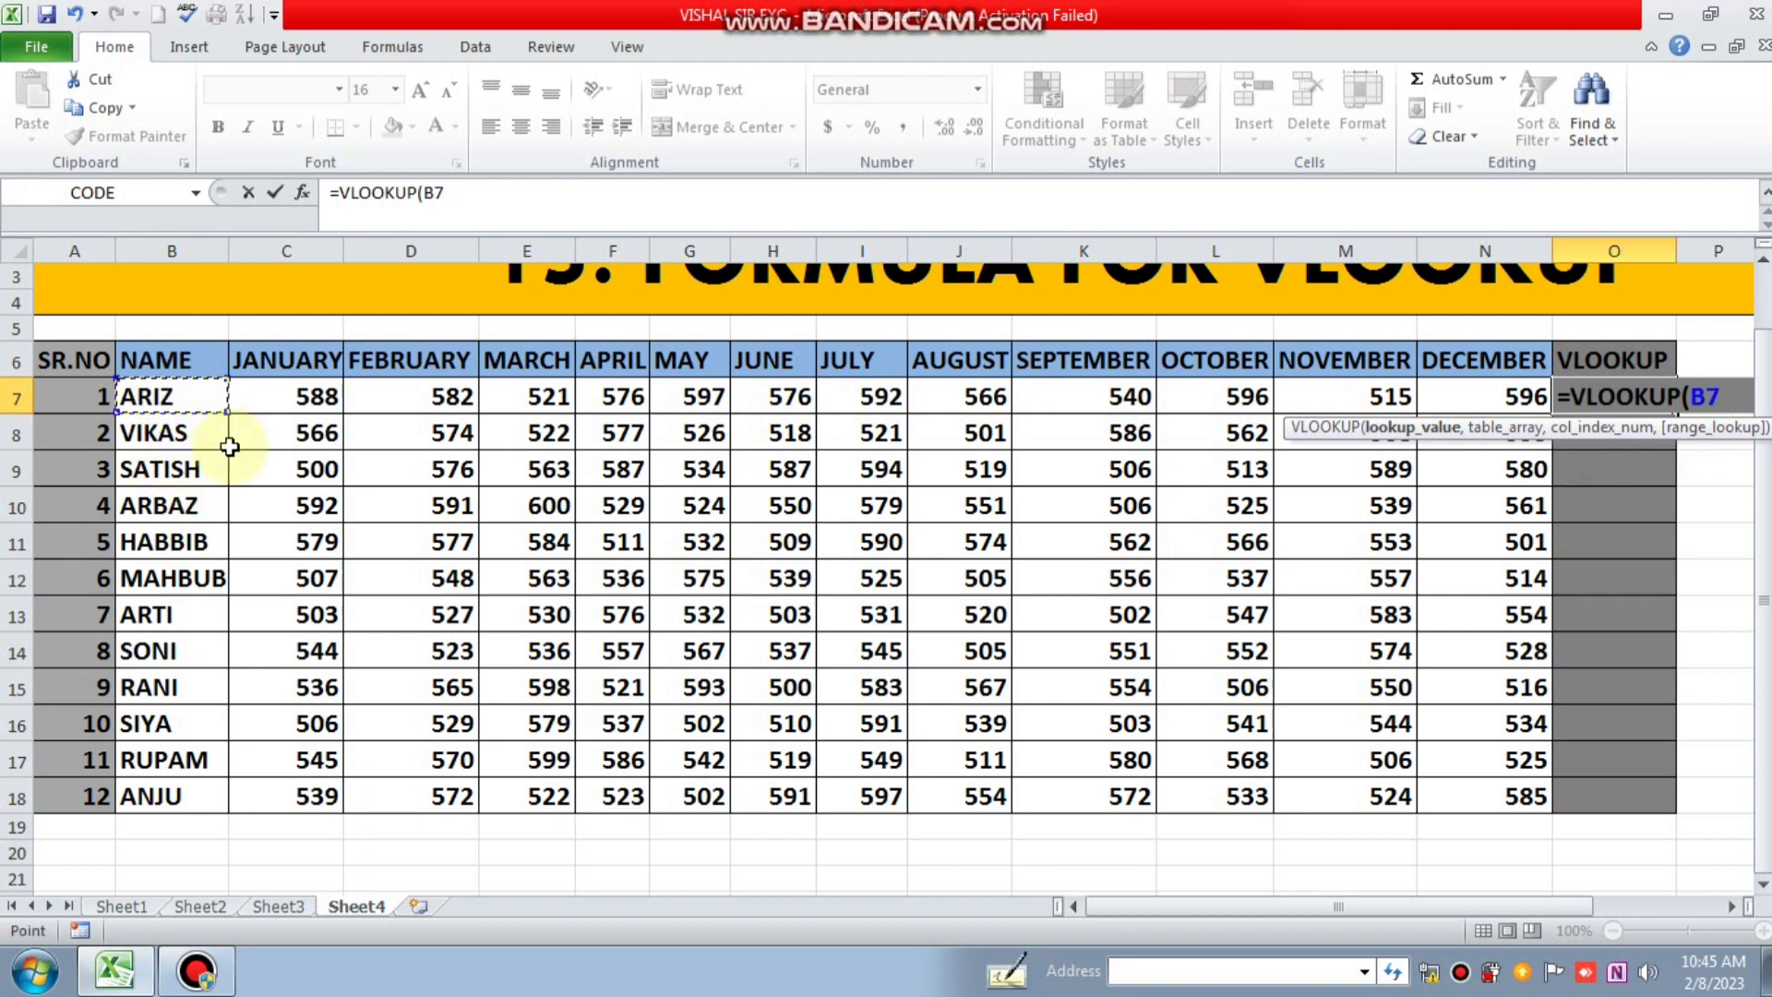
text(,)
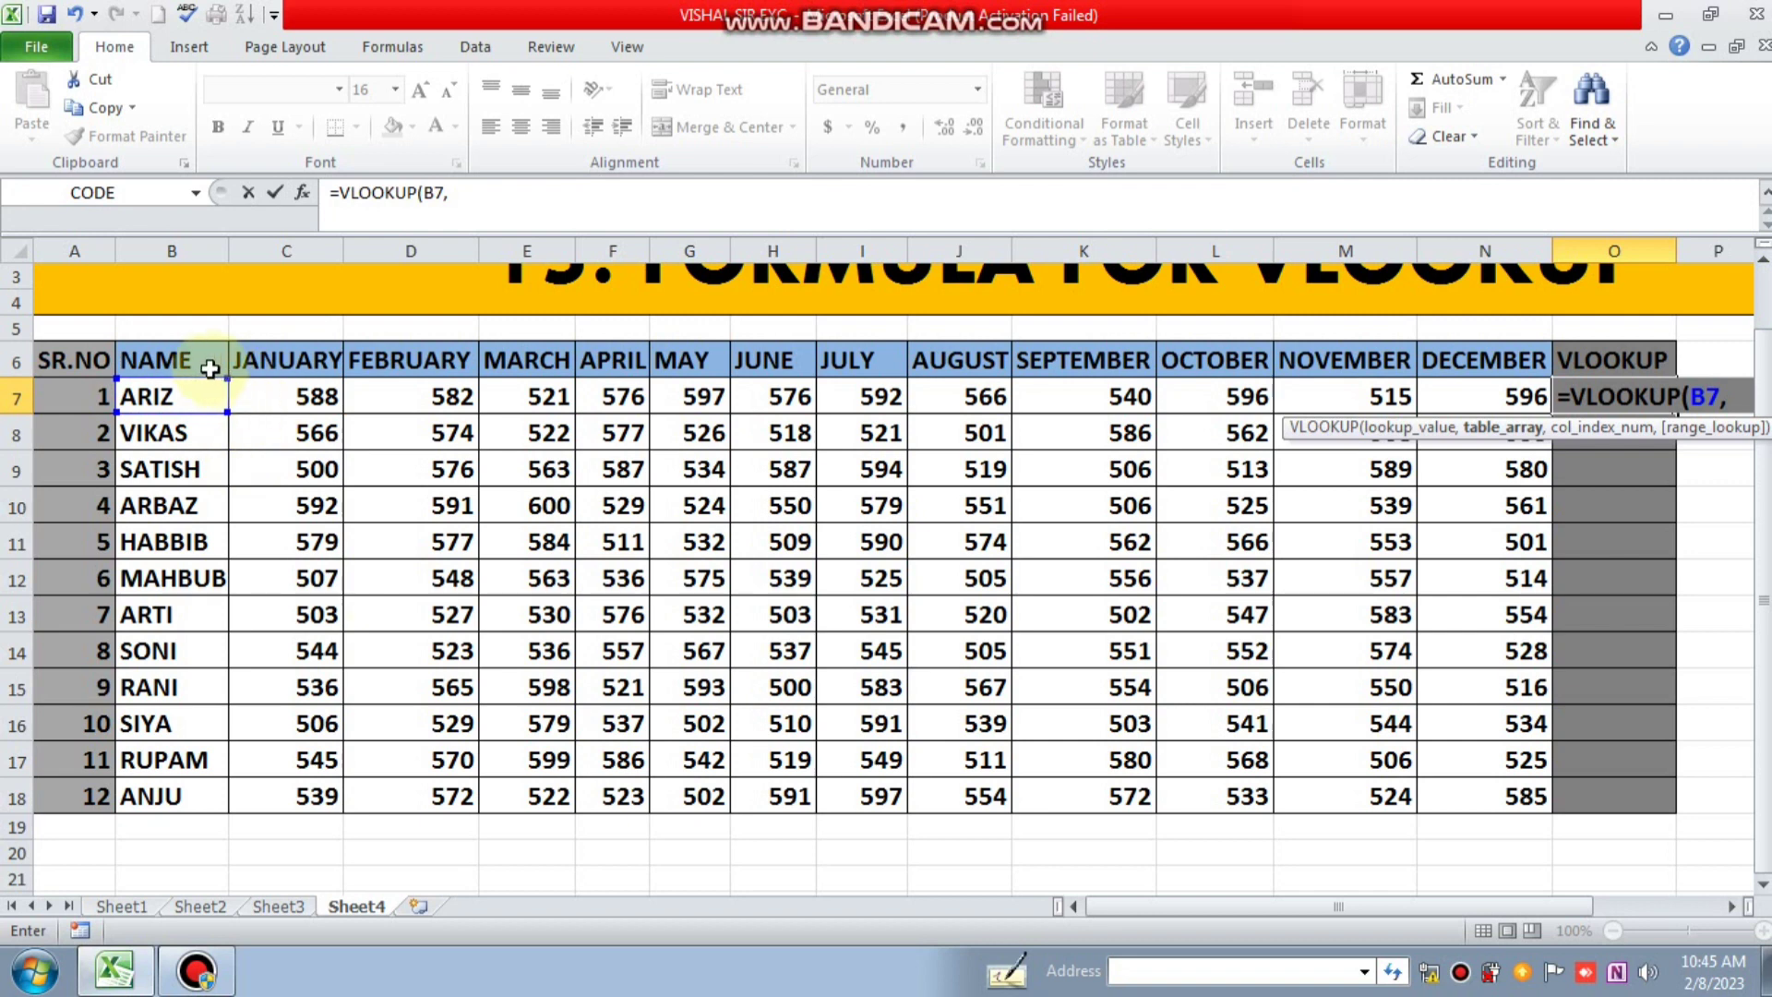
drag(211, 367, 1463, 787)
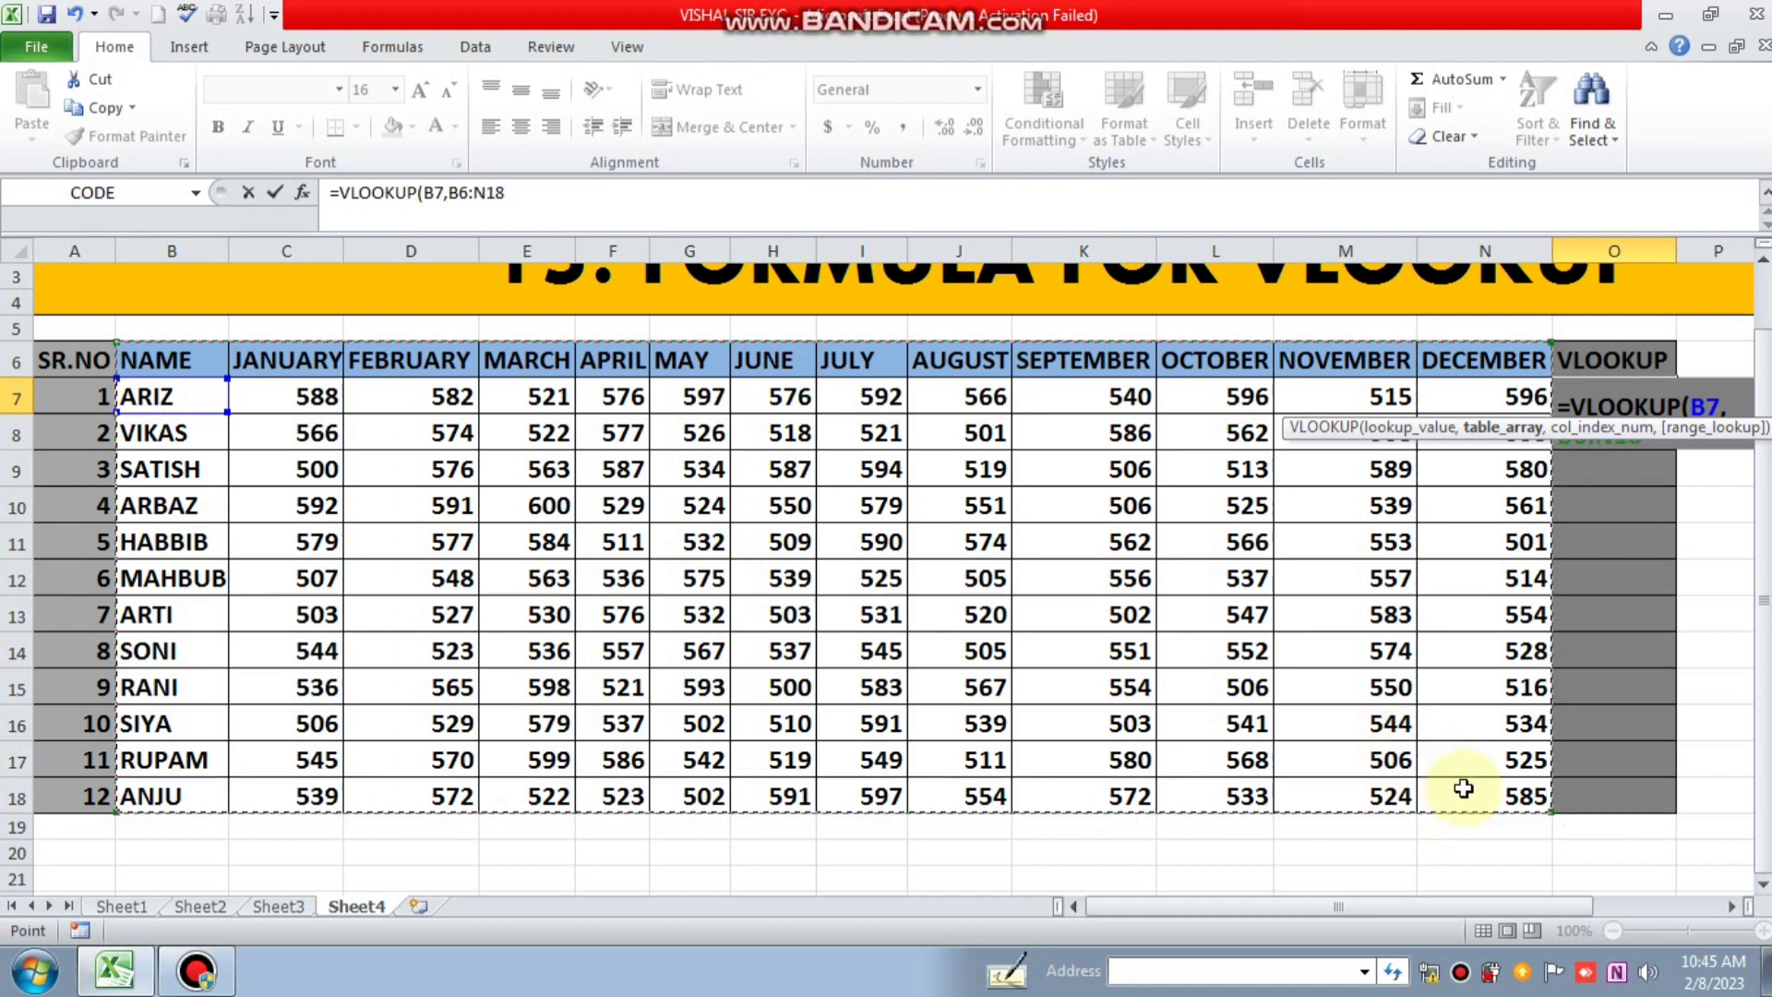
text(,)
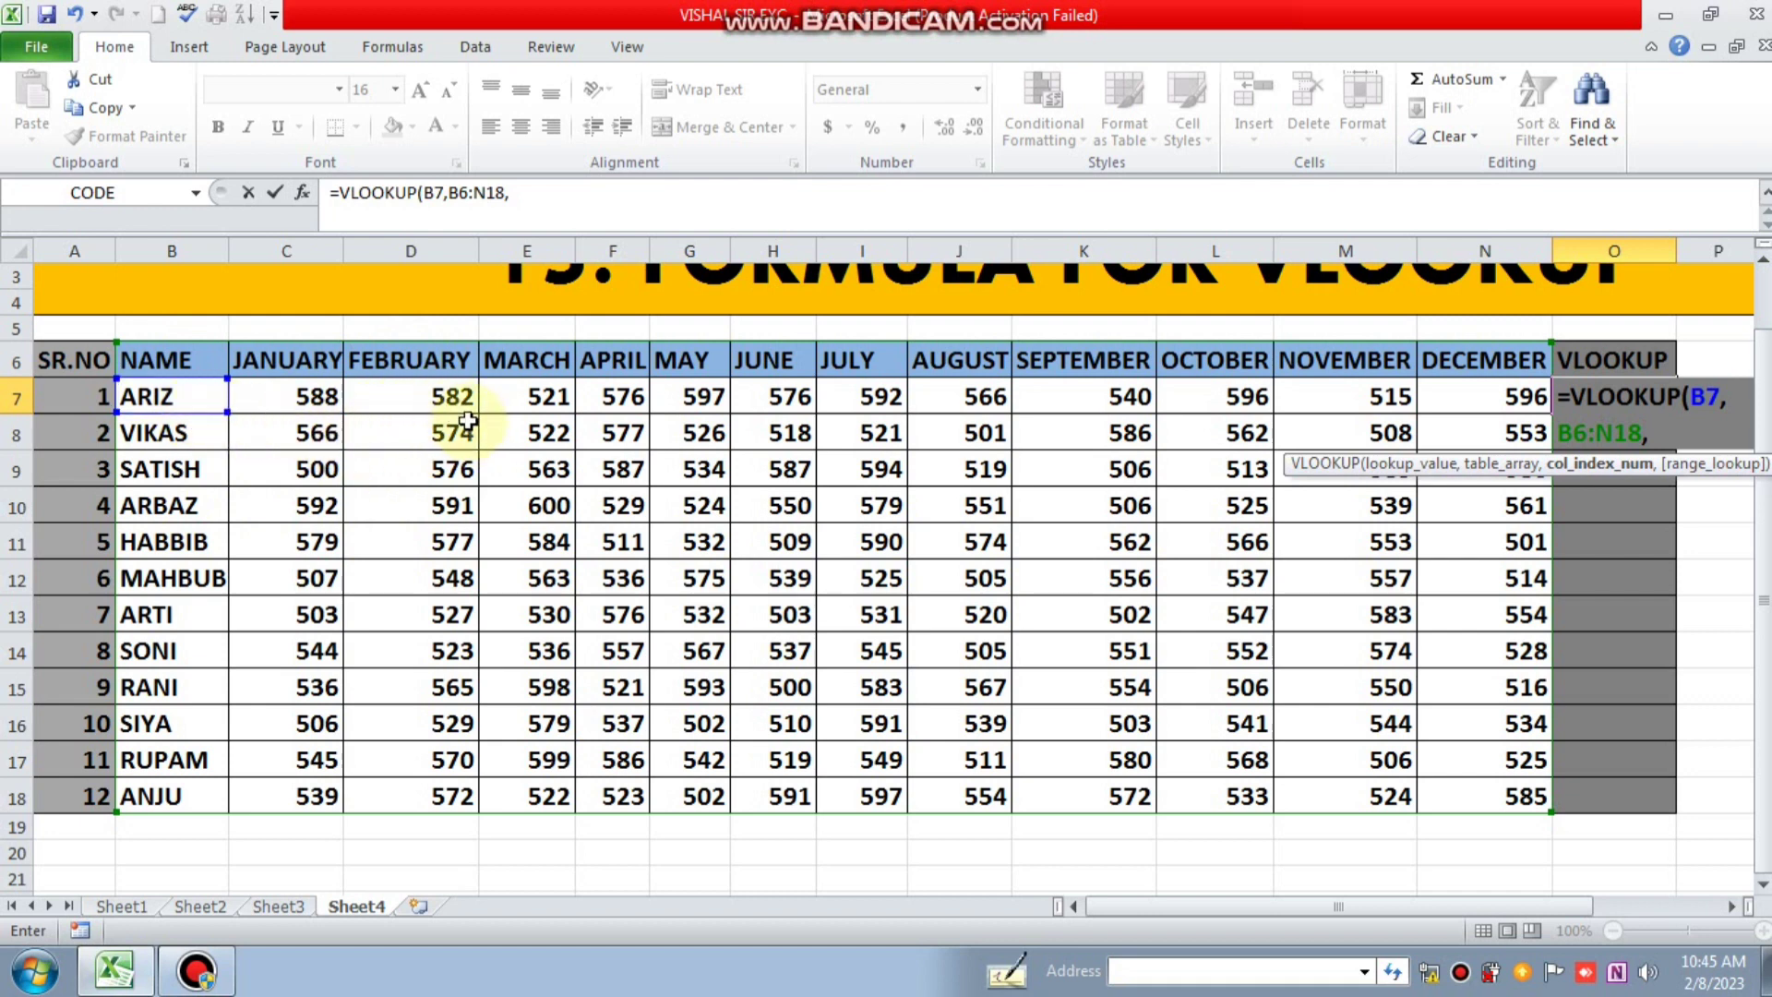
text(3,)
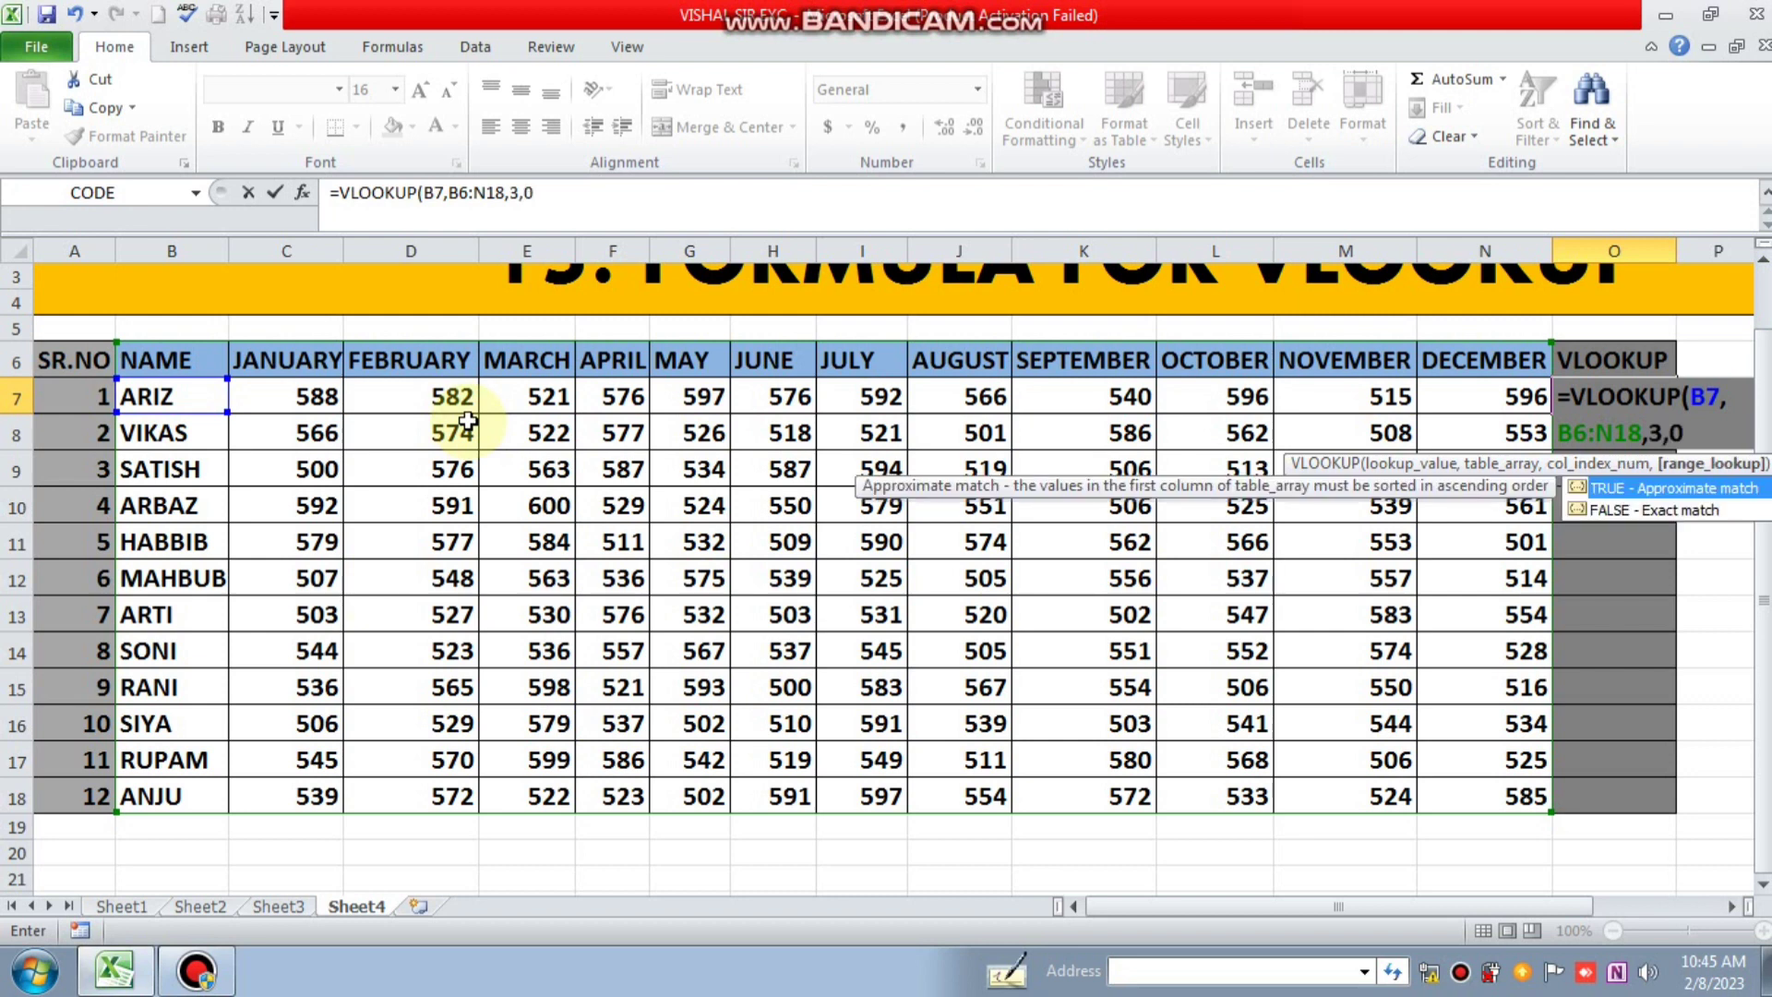
text(0))
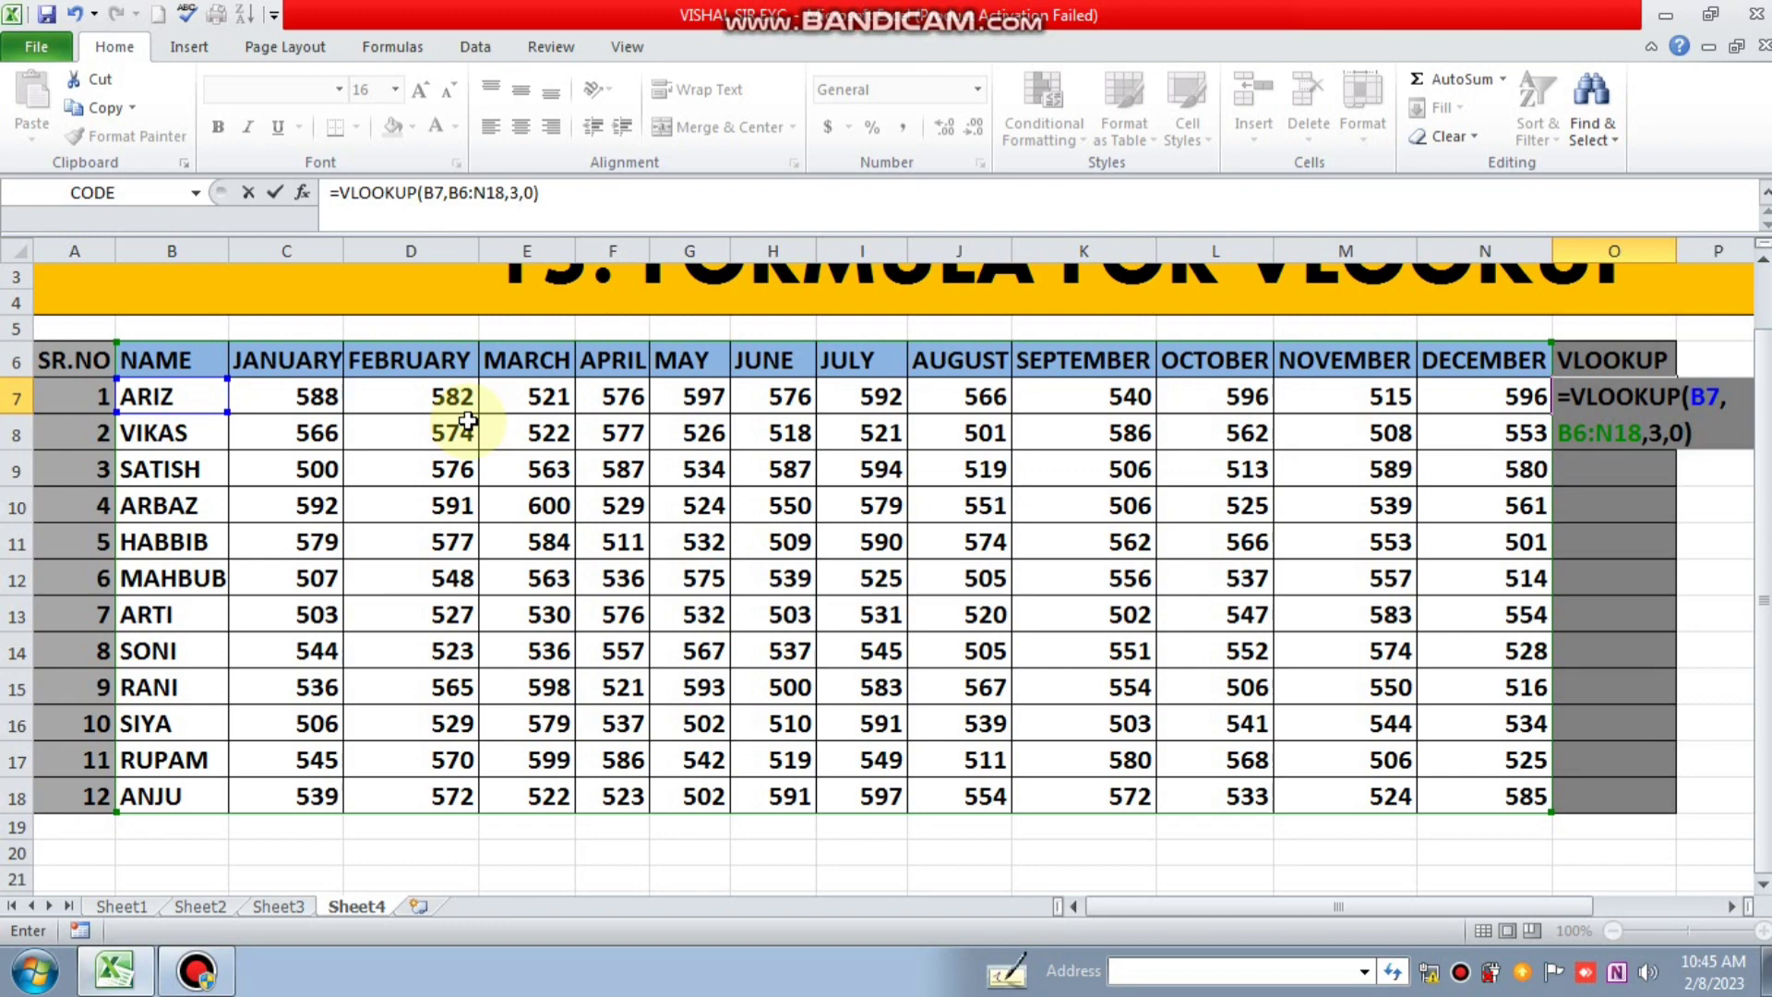
key(Return)
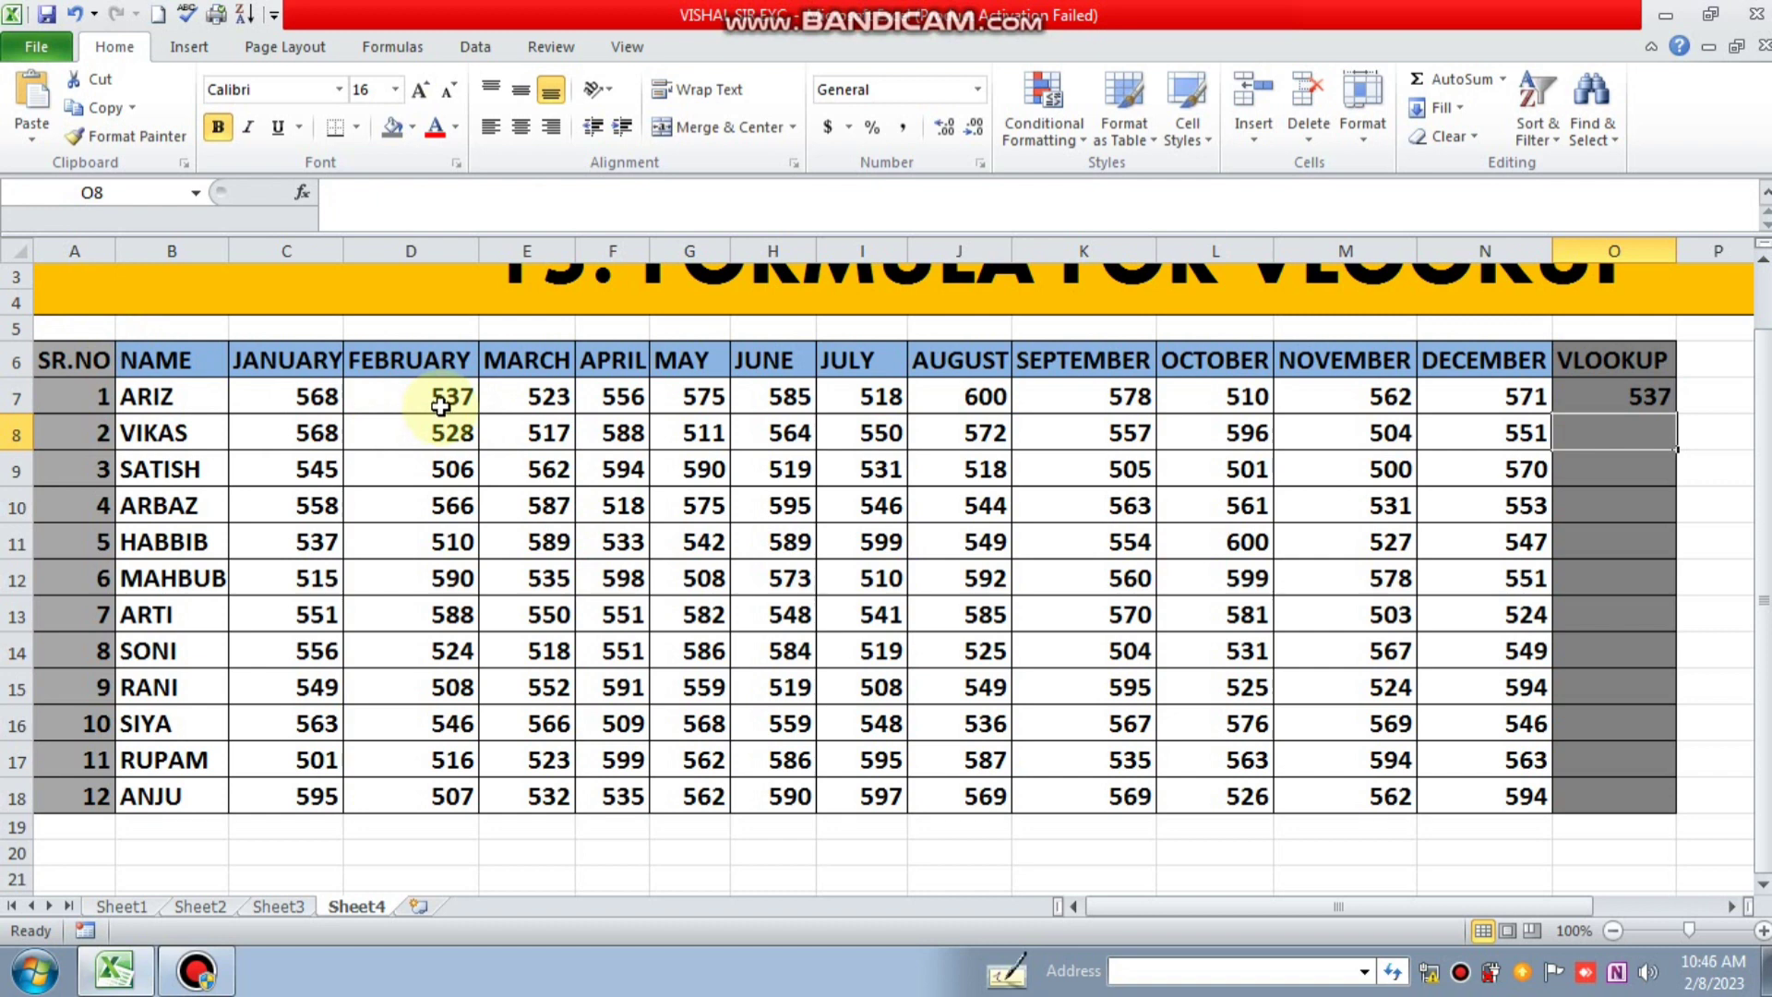
click(1643, 404)
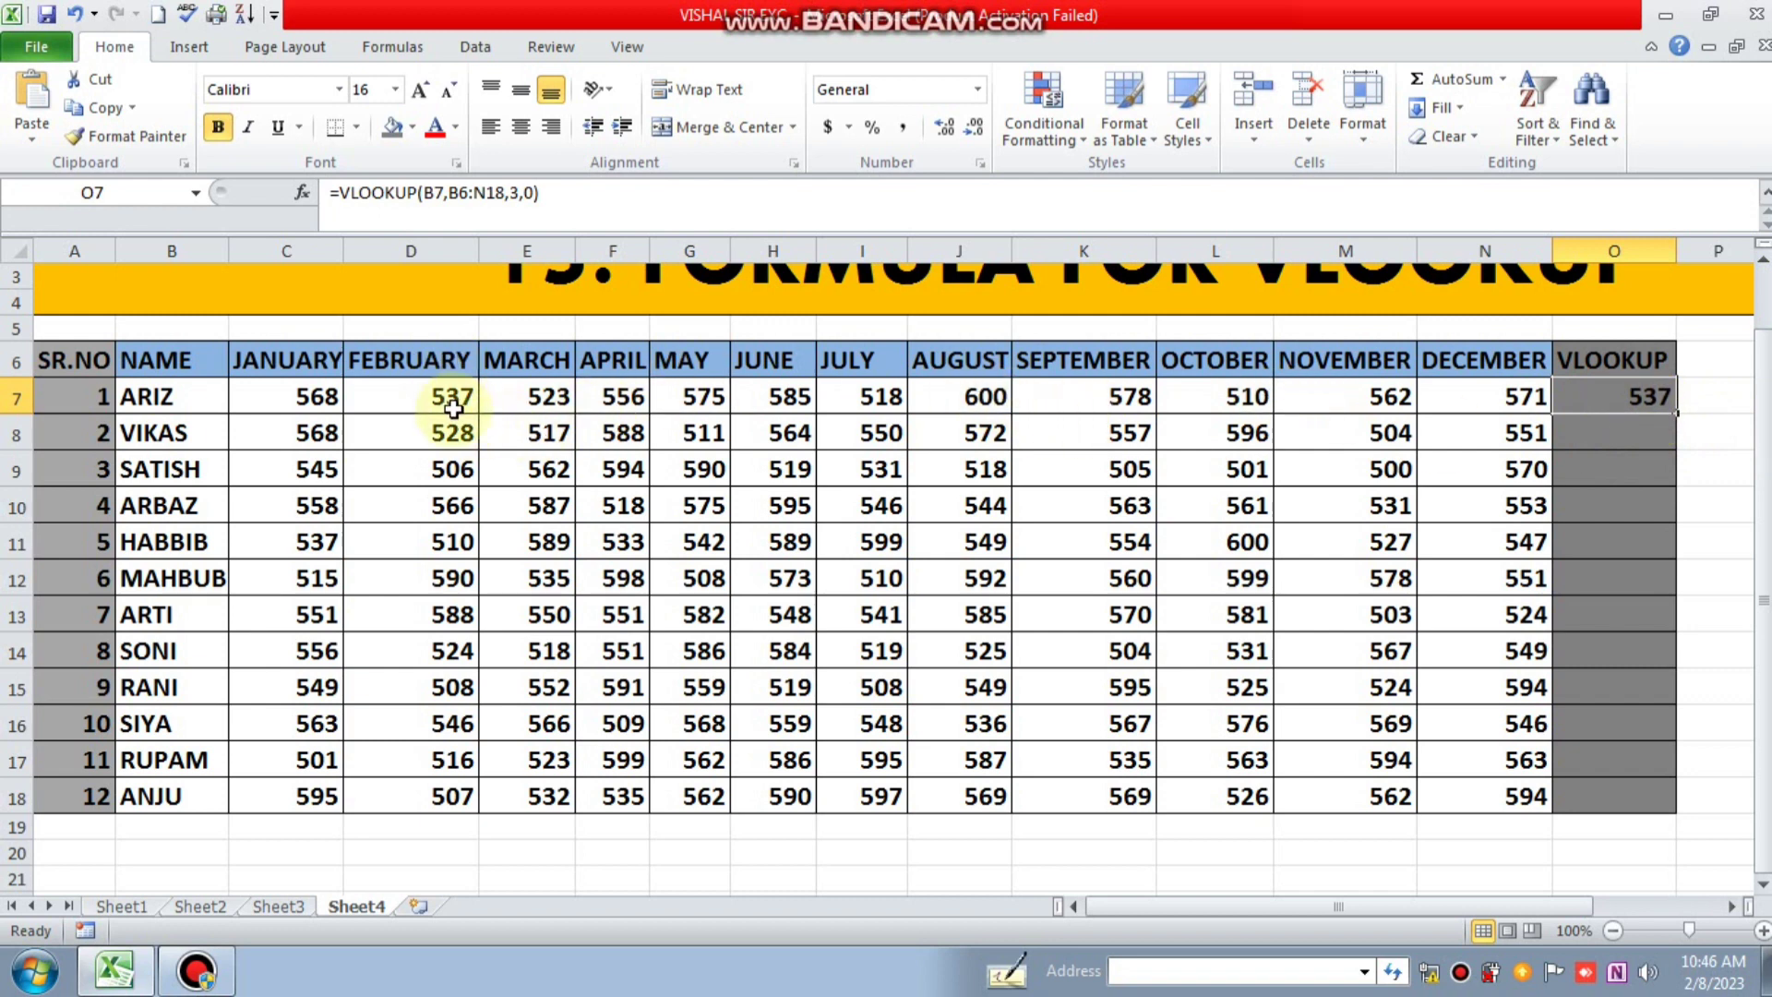
Enter the formula =VLOOKUP(B13,B6:N18,6,0) in cell O8 to look up the seventh person's May value
click(1611, 443)
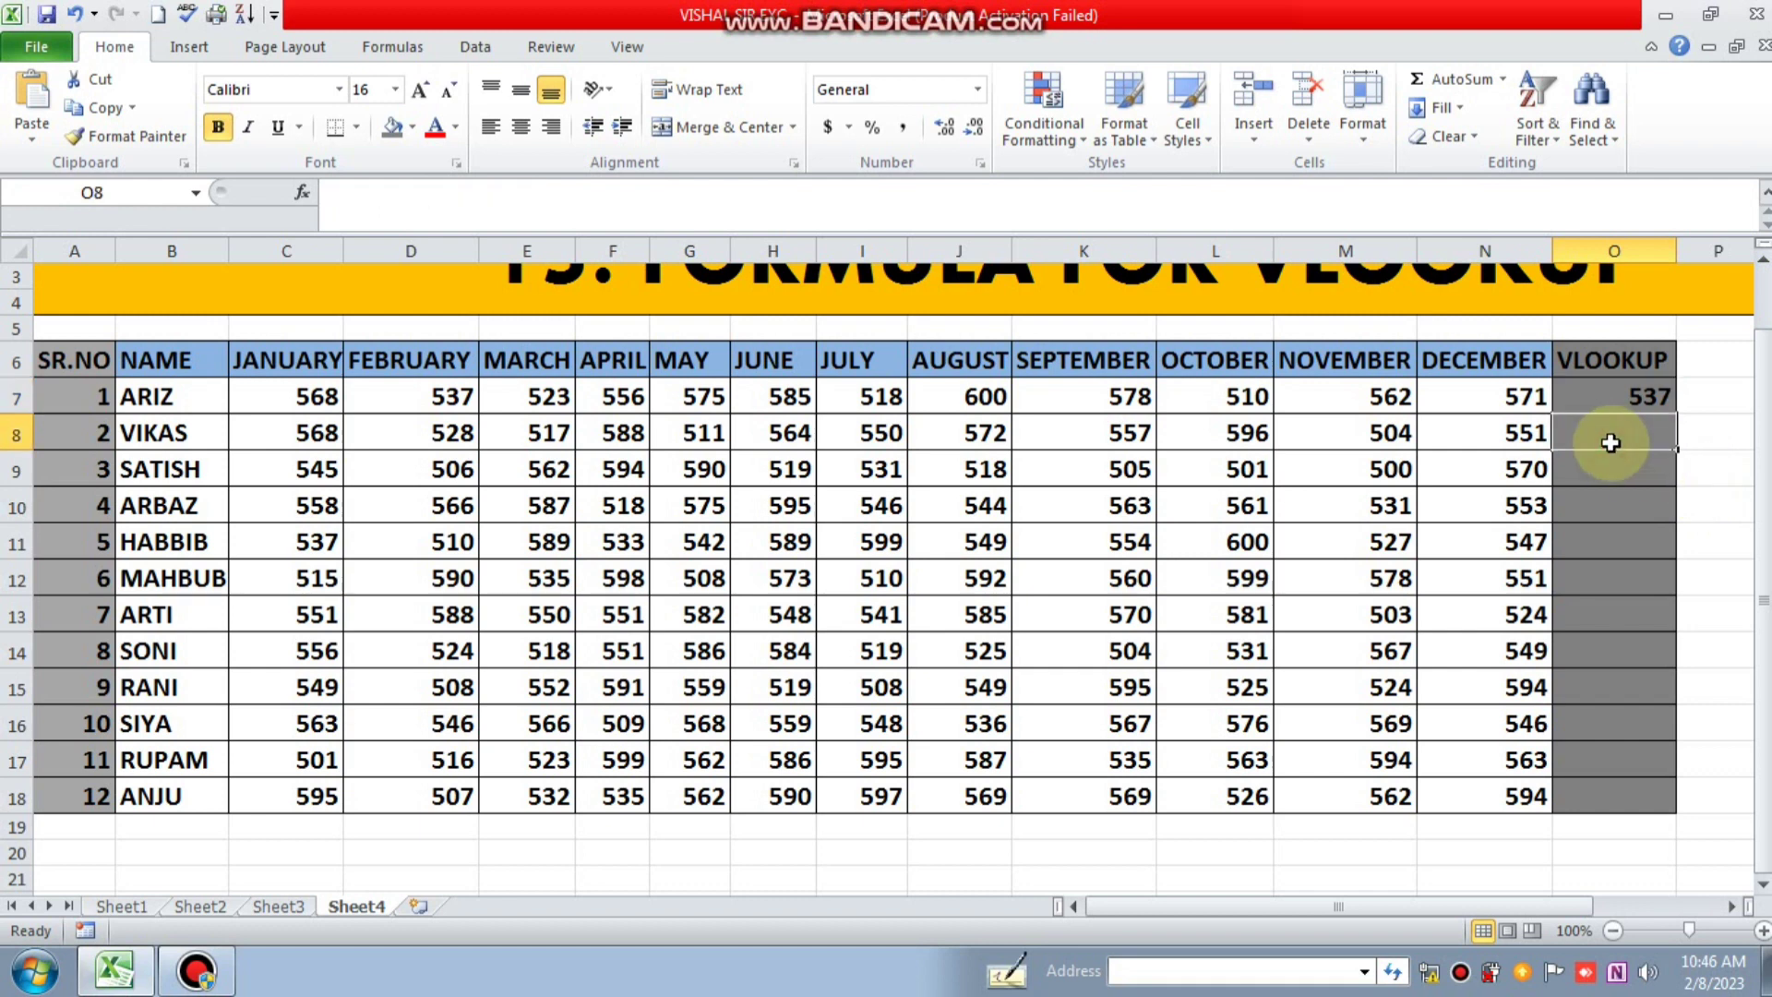
text(=)
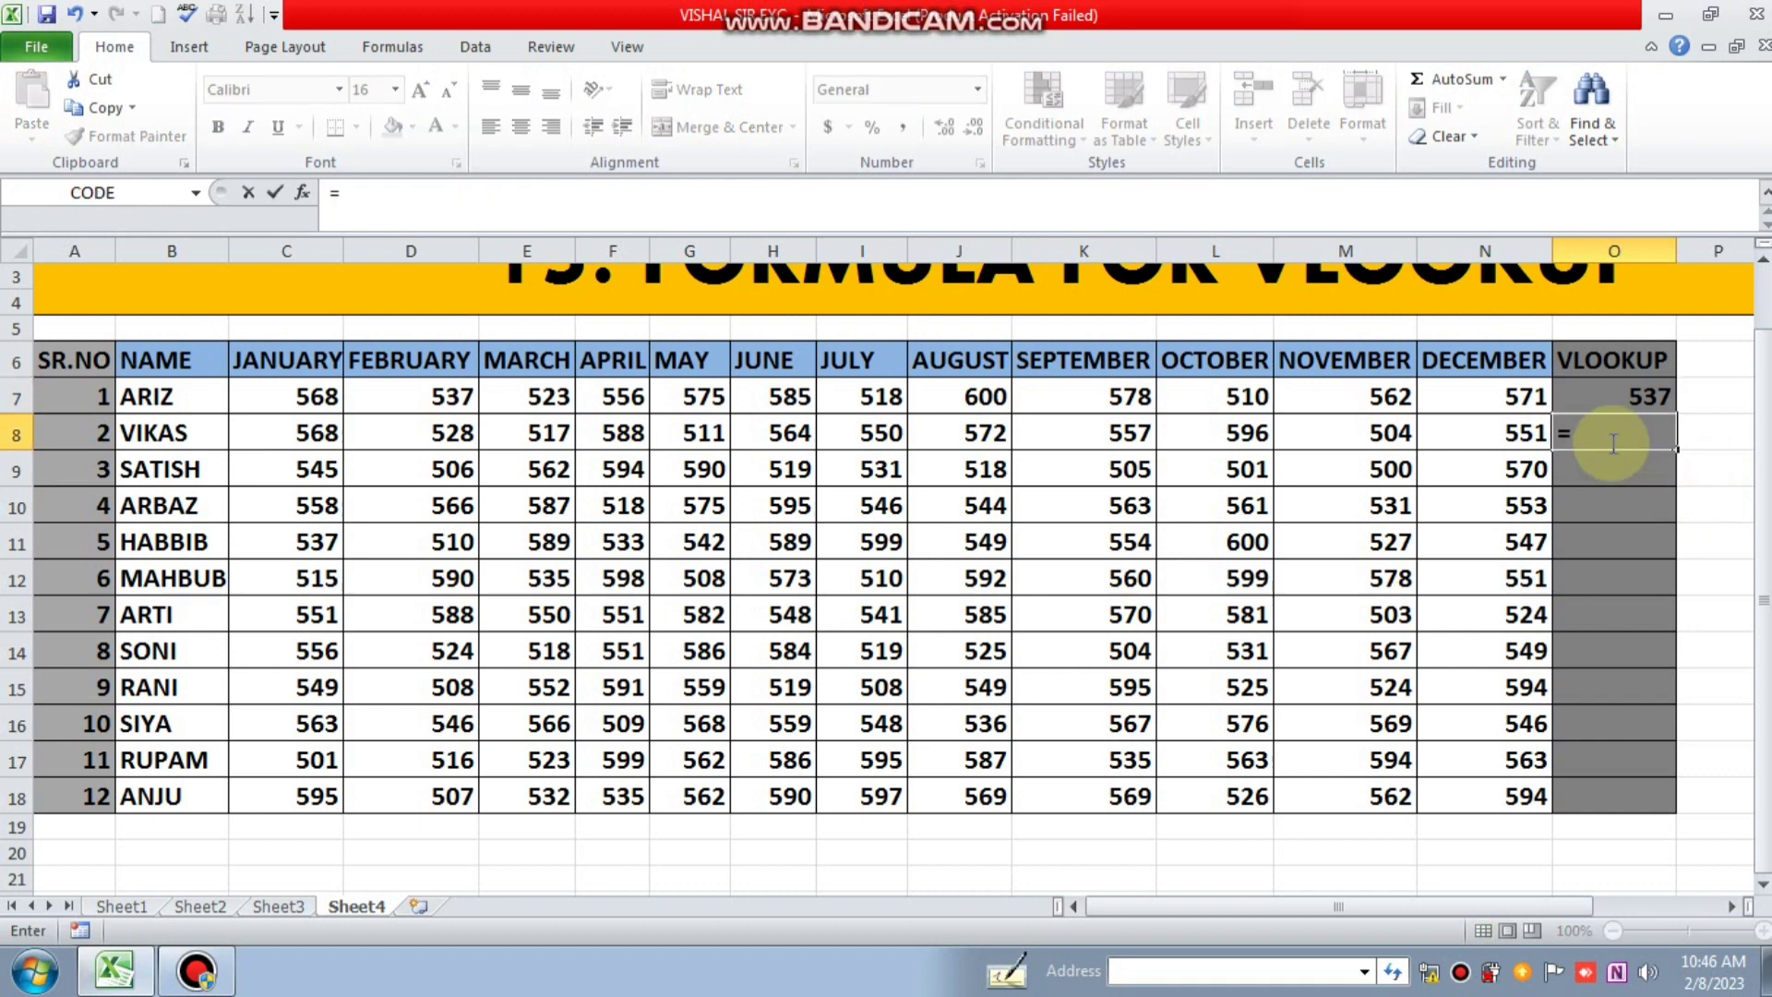
text(V)
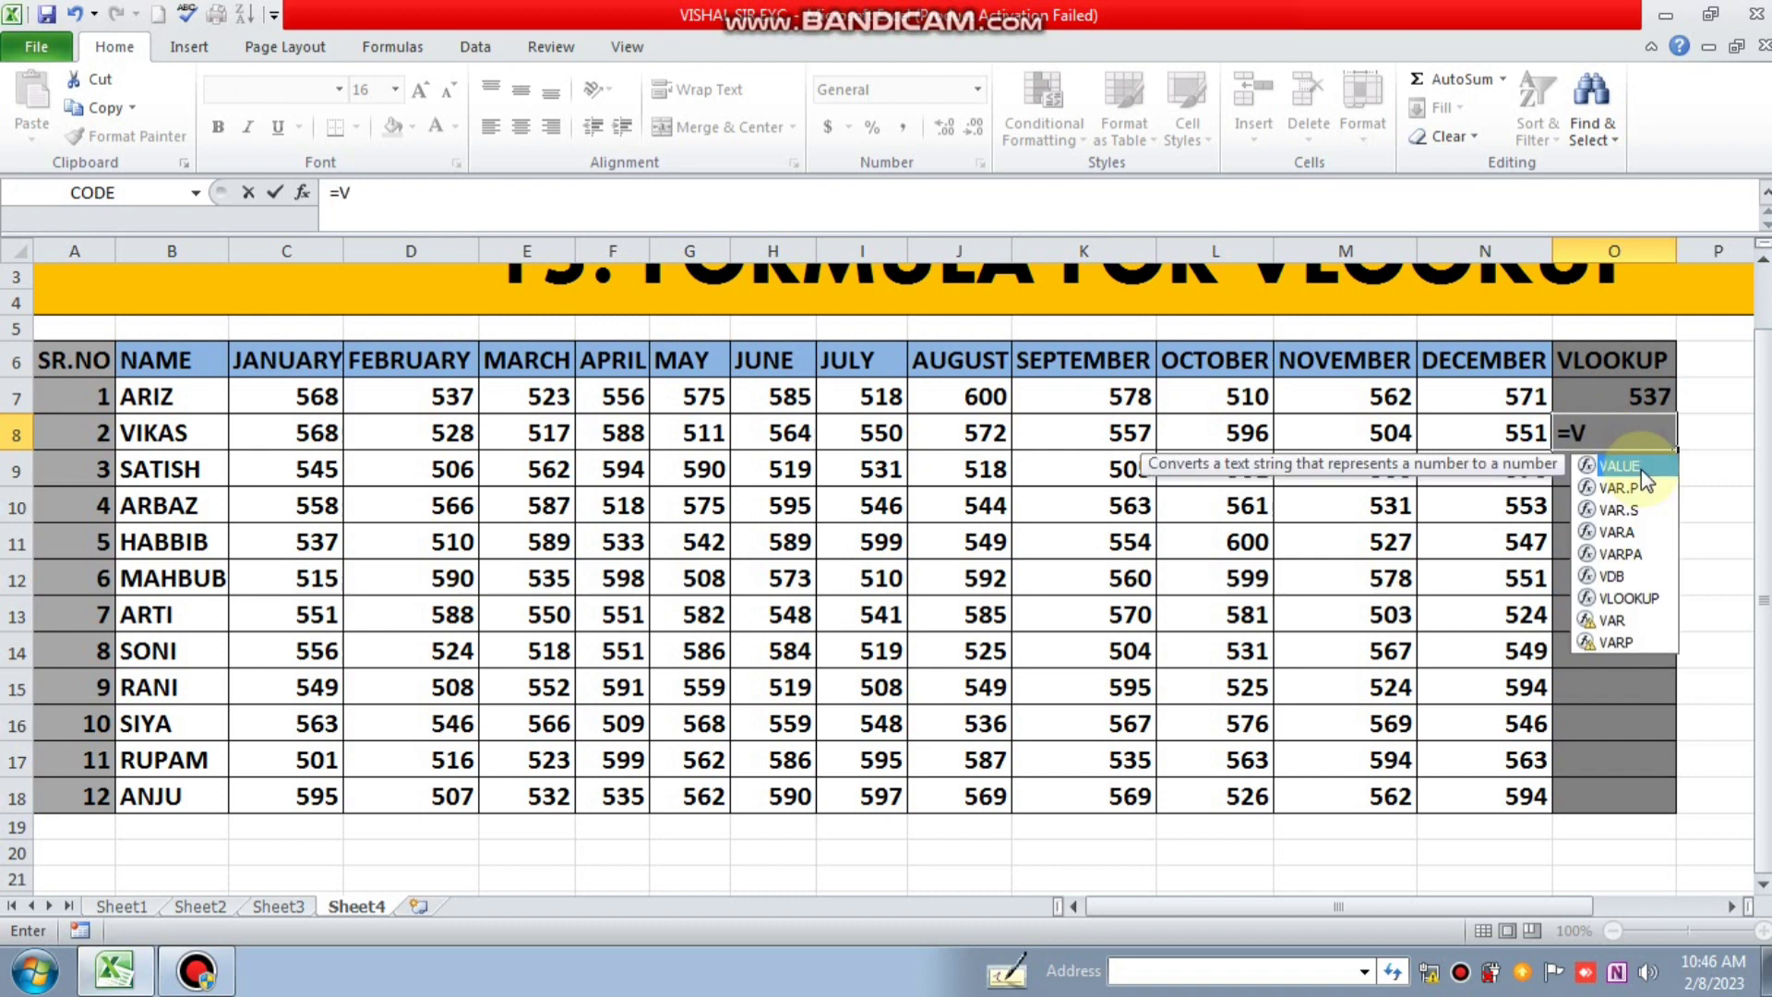
text(LO)
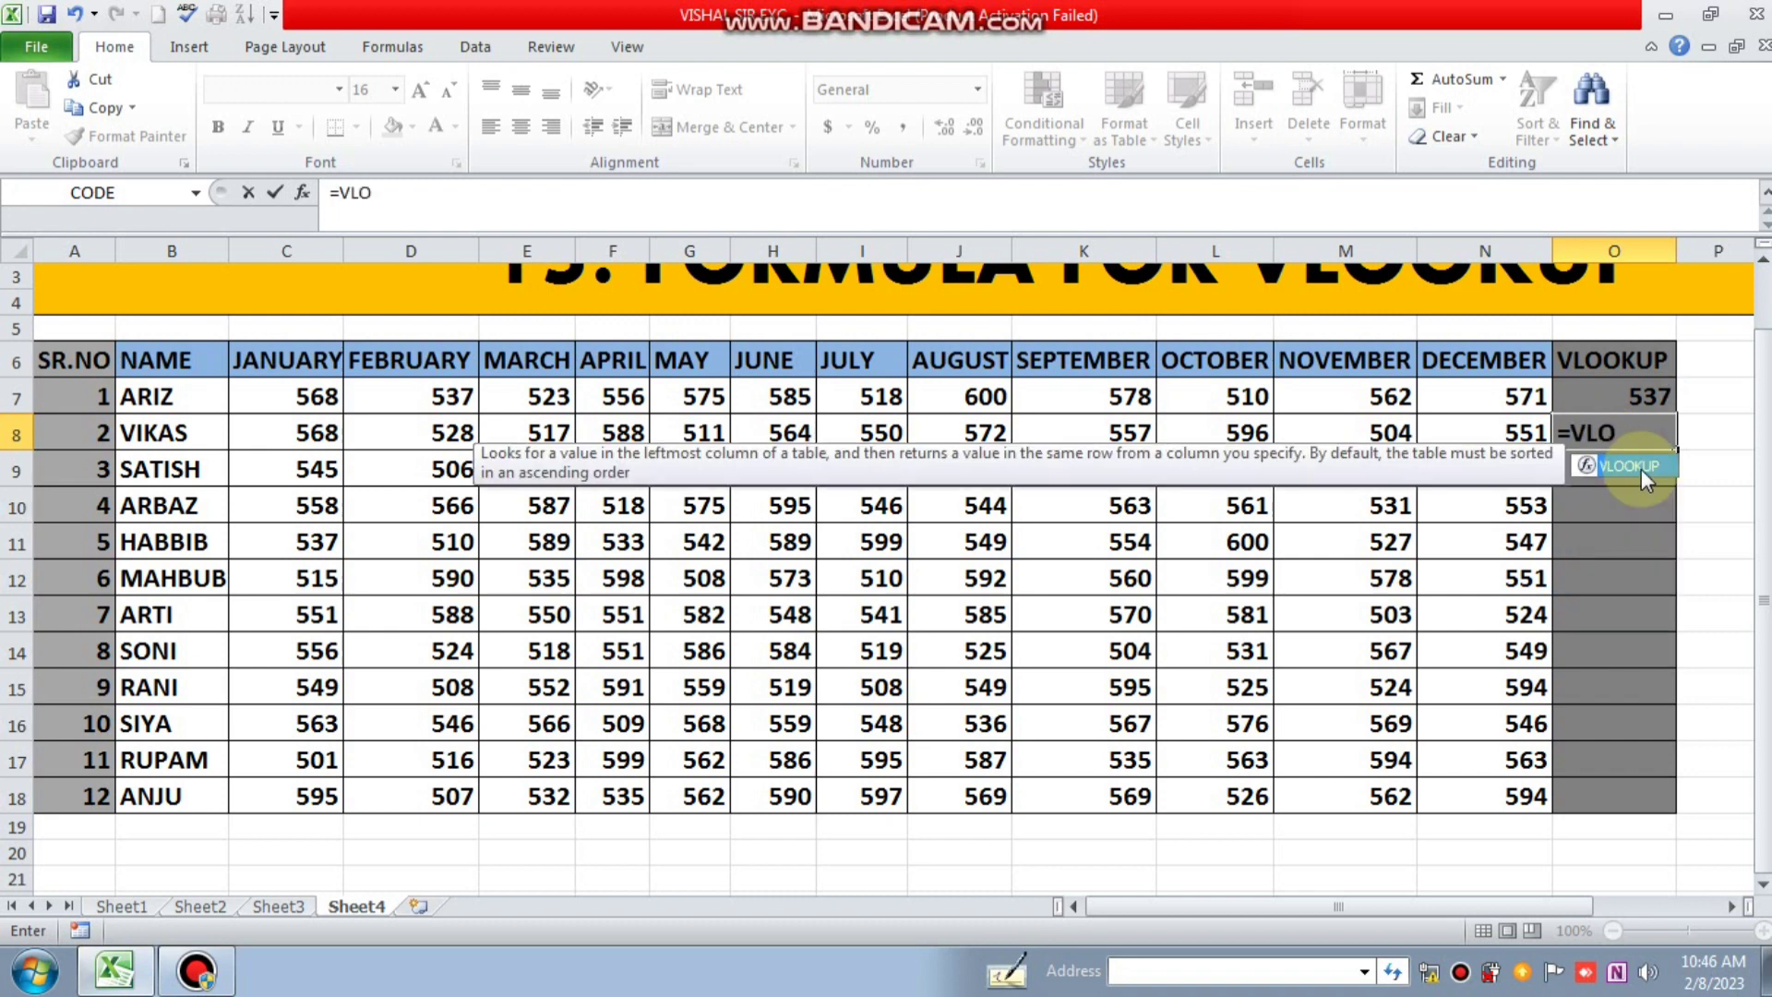
double_click(1629, 466)
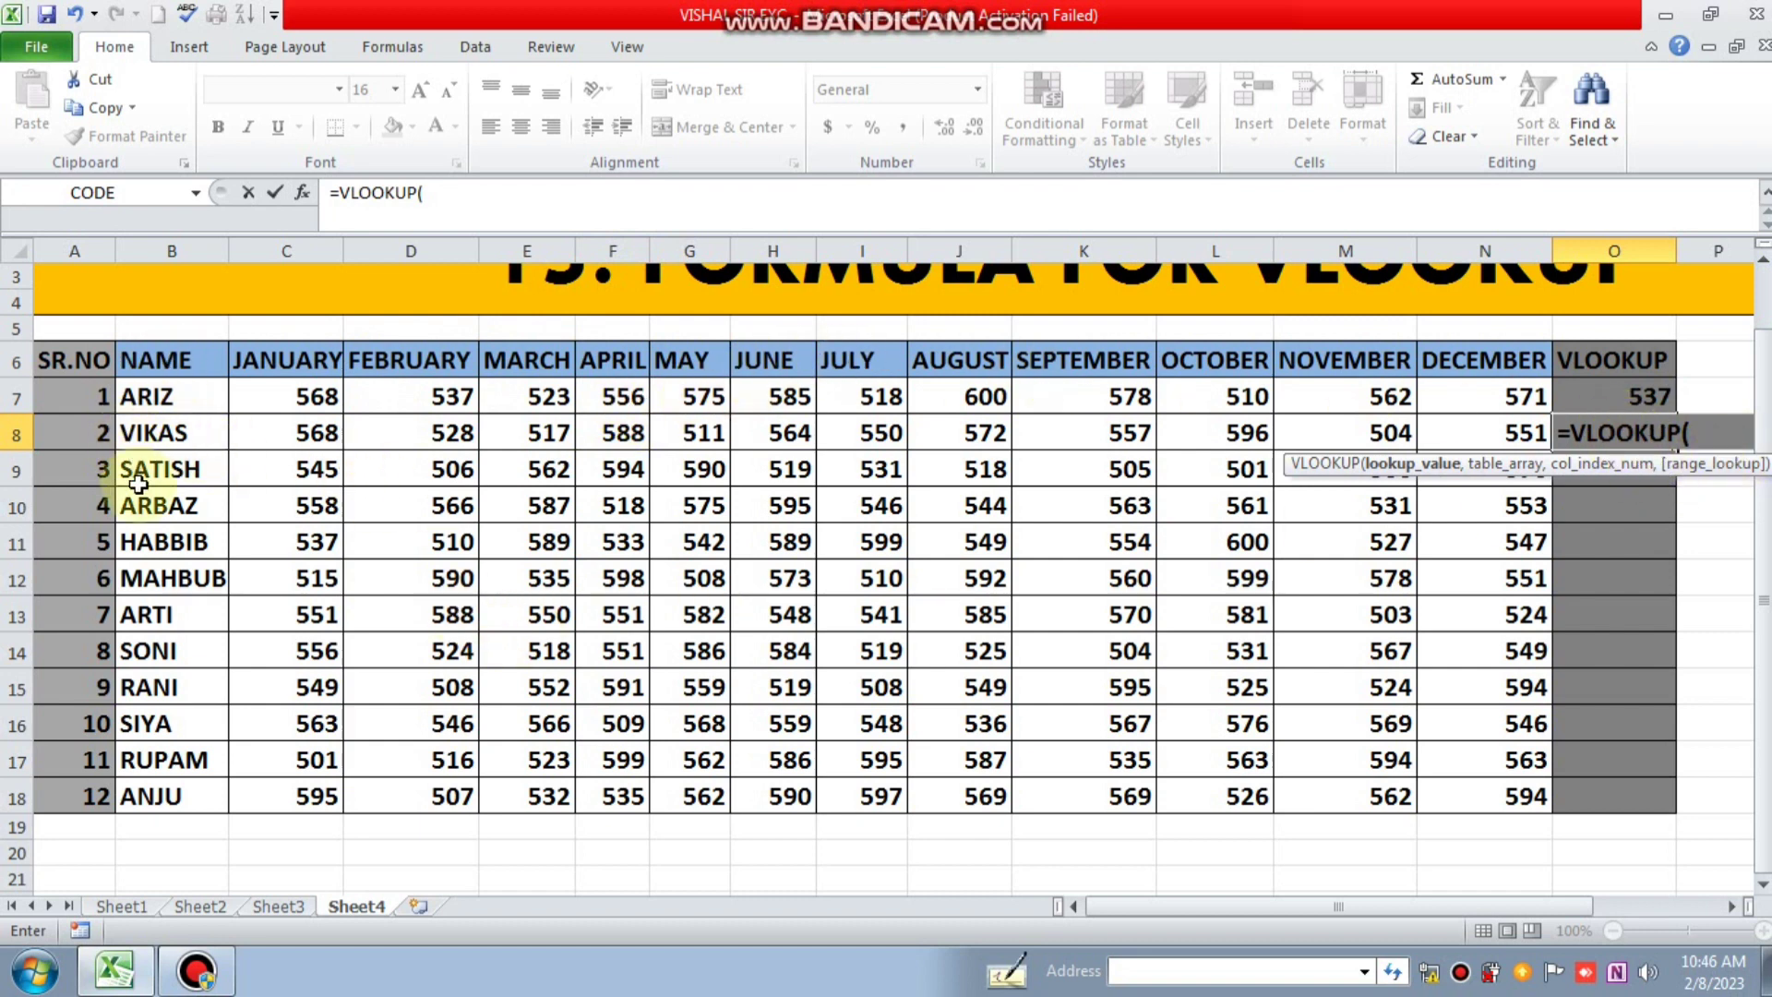
click(175, 622)
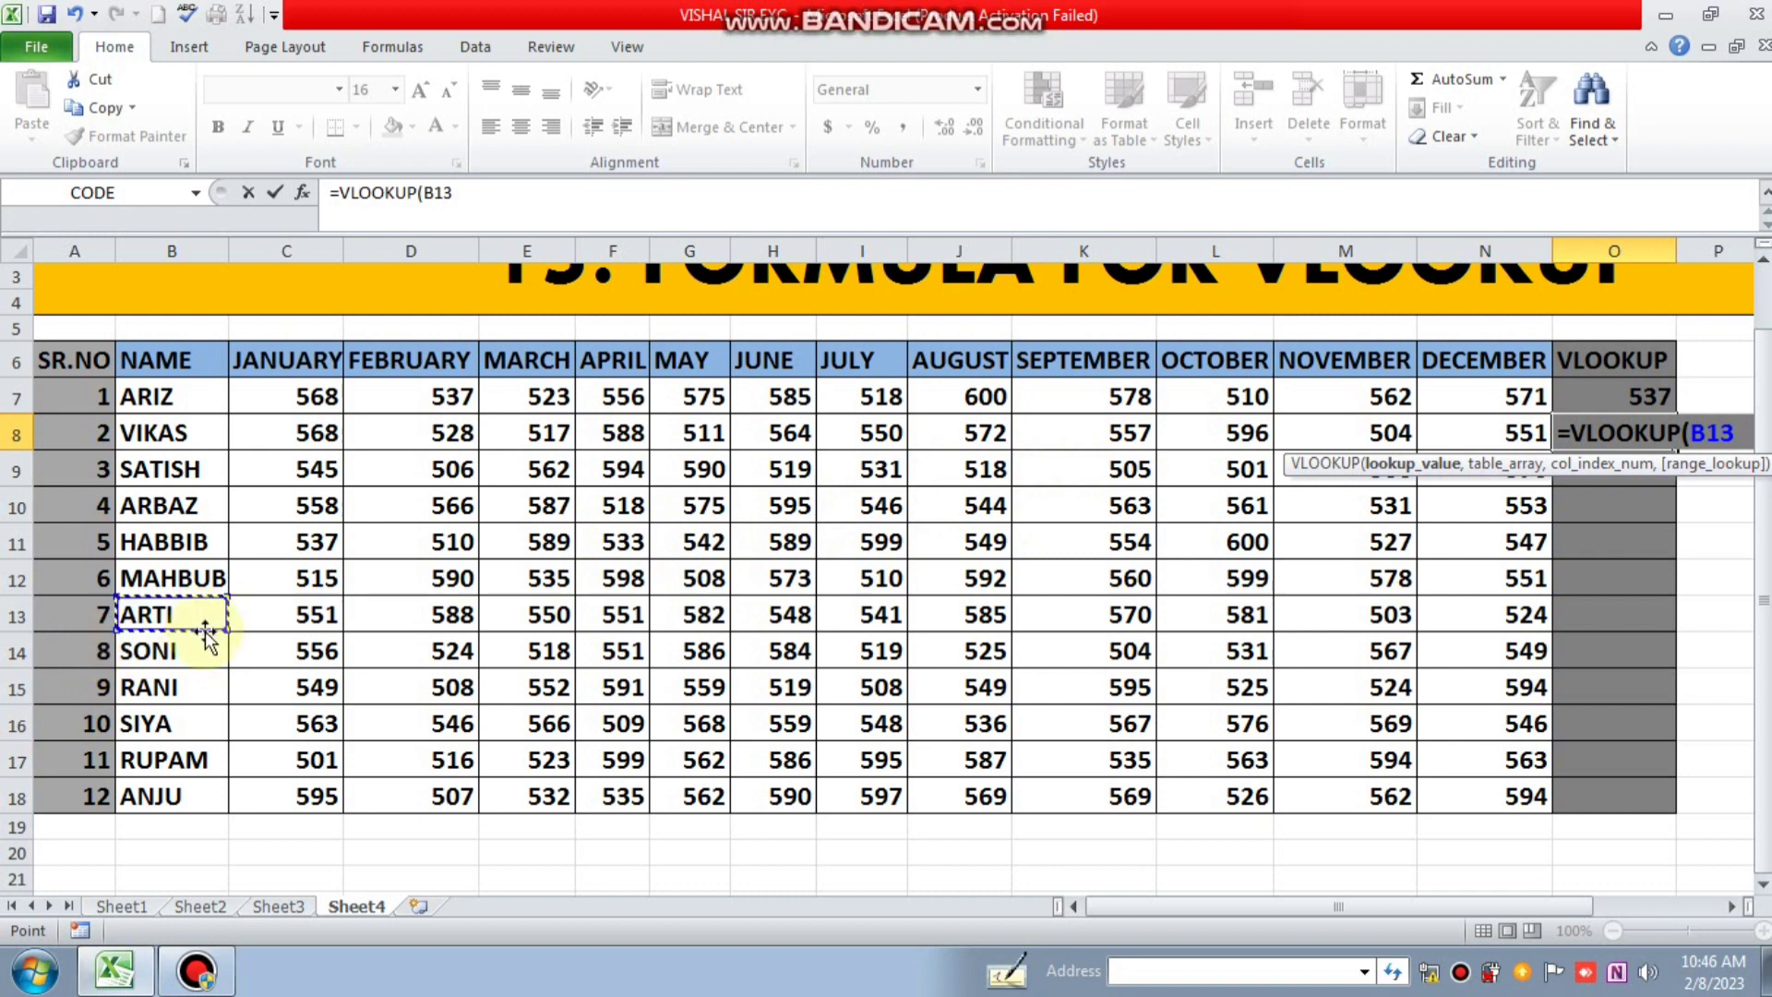
text(,)
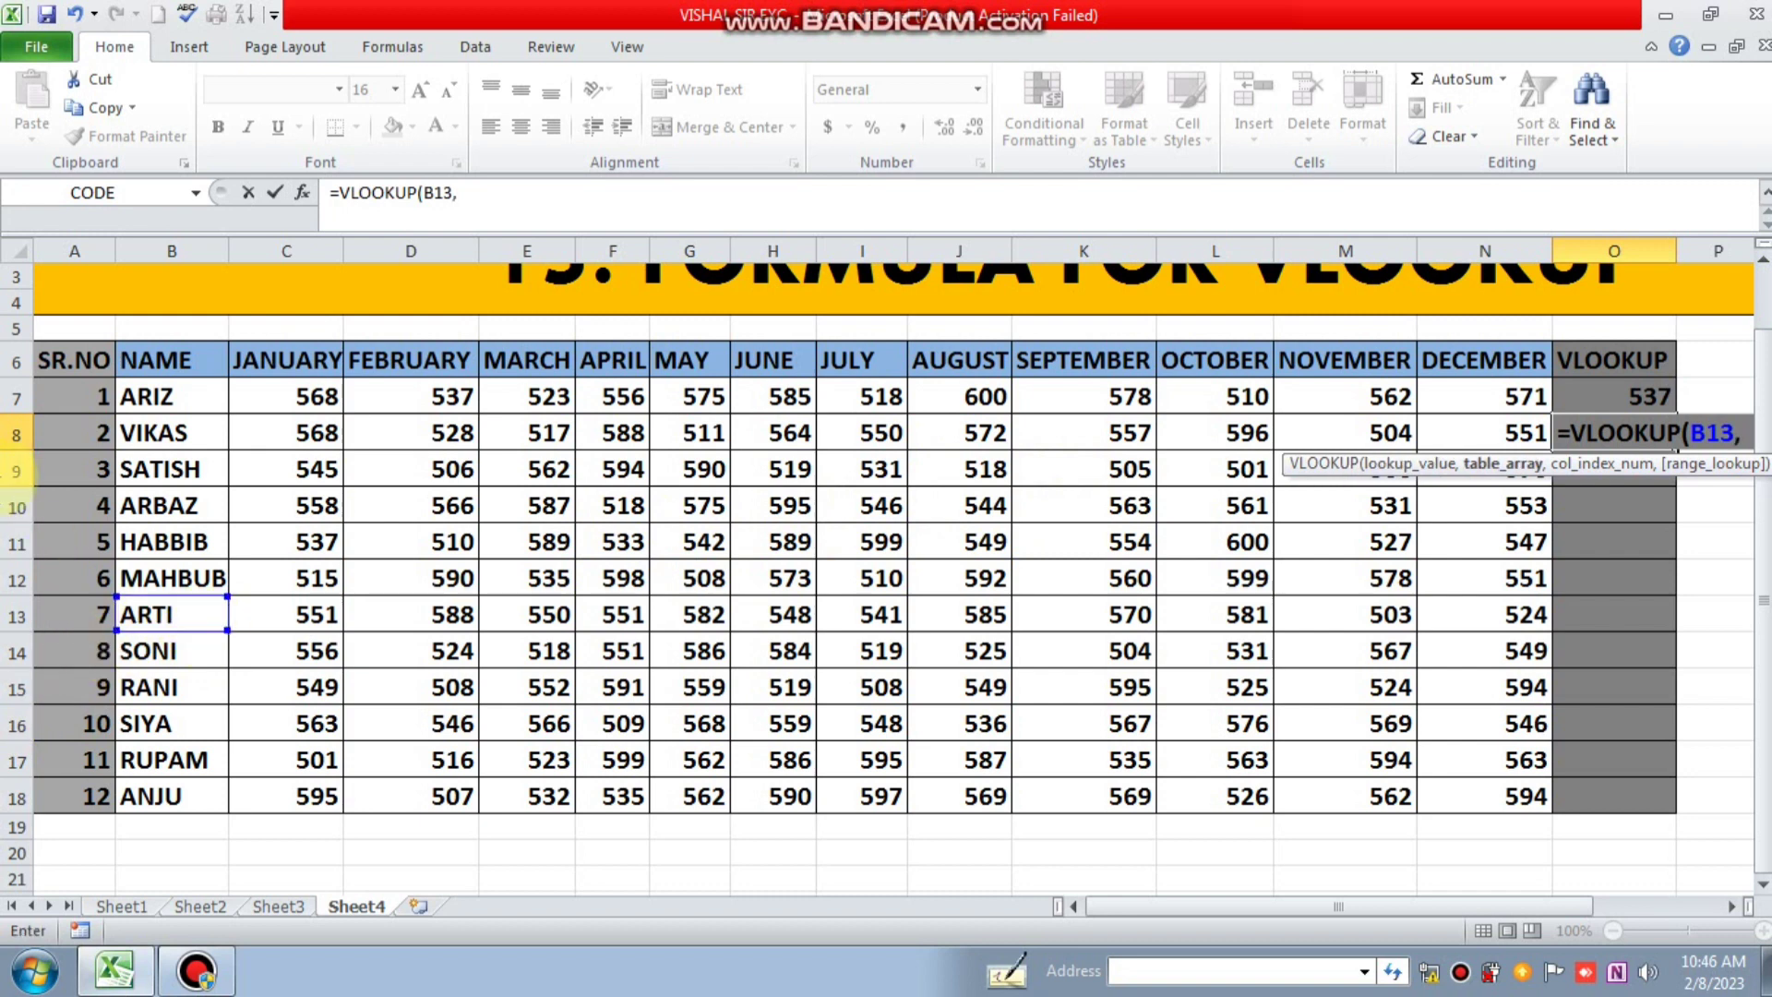
drag(180, 360, 1463, 790)
text(,)
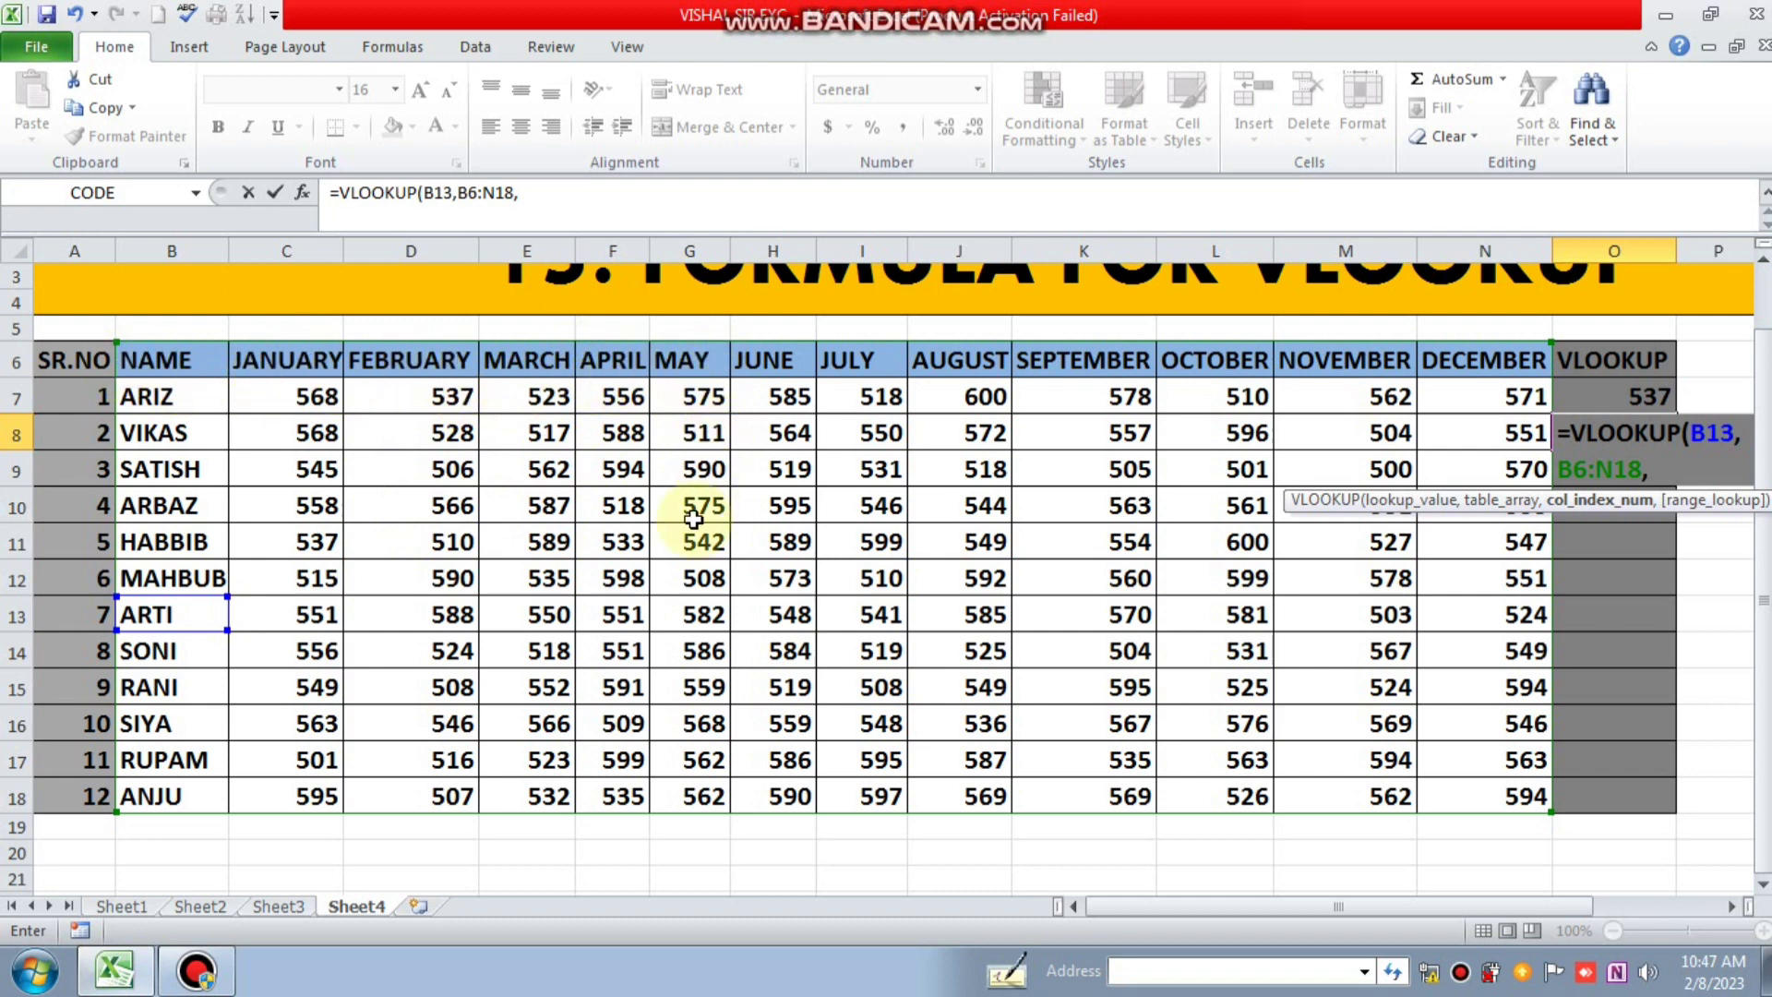
text(6,0)
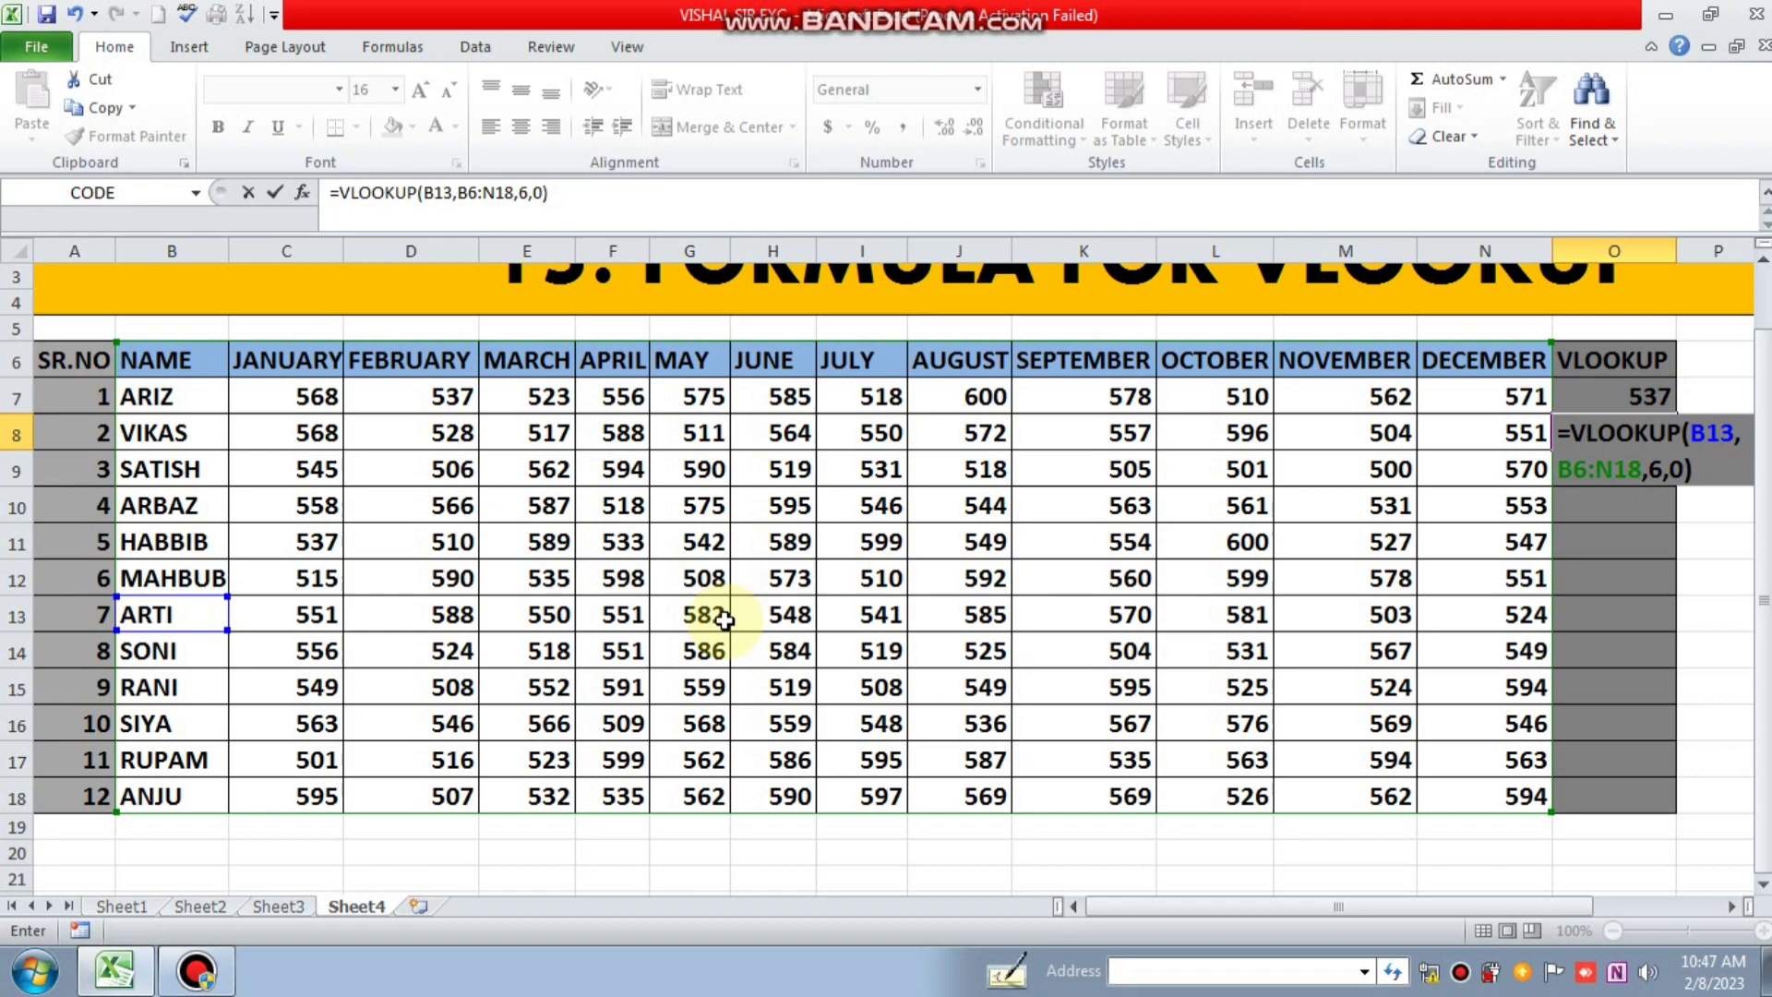
key(Return)
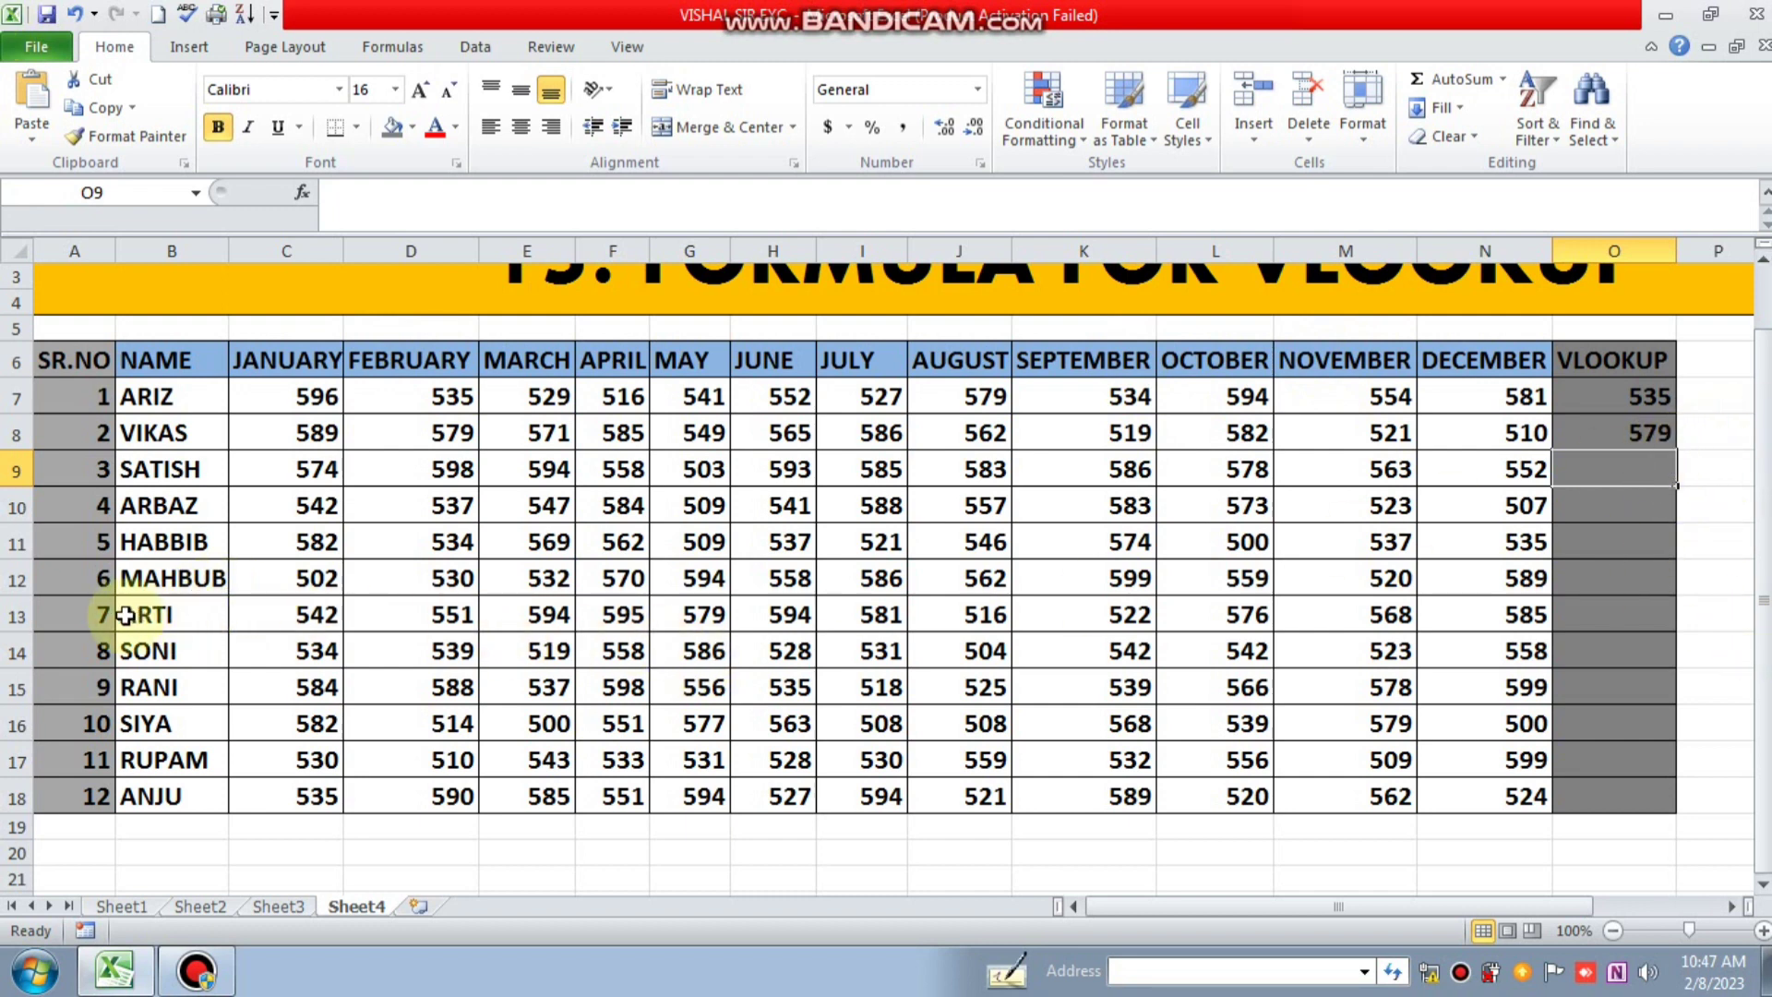
Highlight row 13 to compare its May value with the lookup result in O8
click(21, 616)
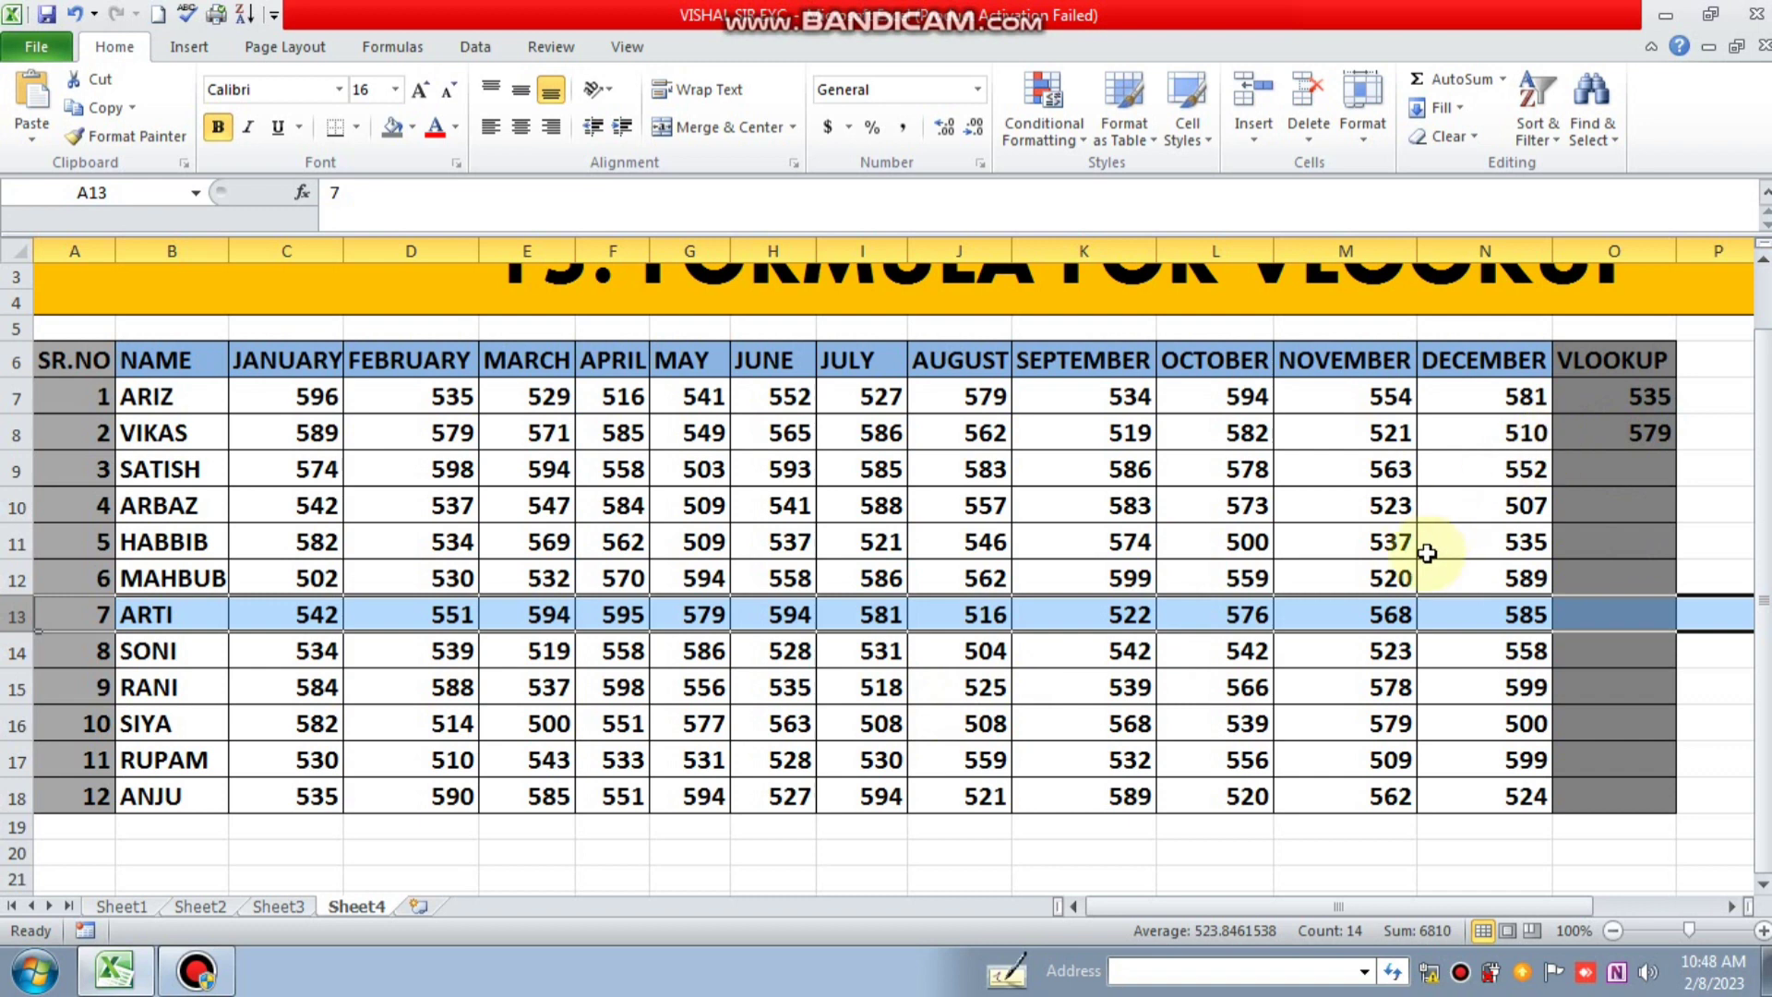
drag(1762, 555, 1763, 546)
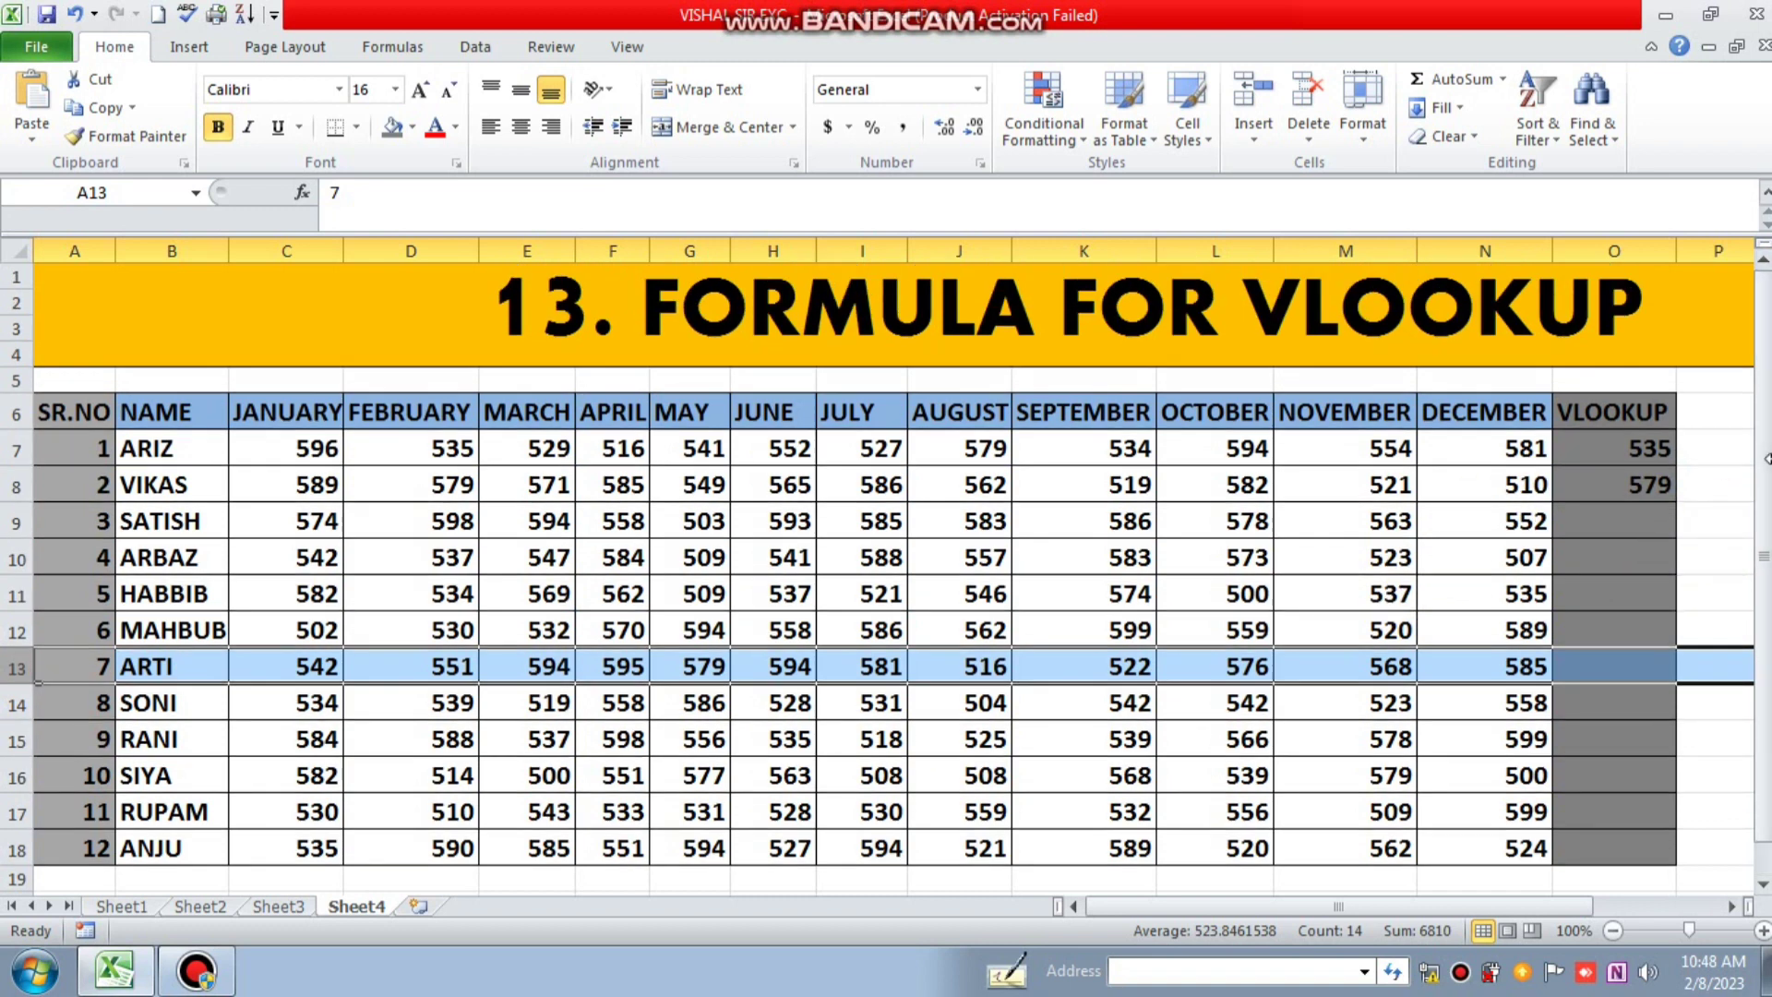